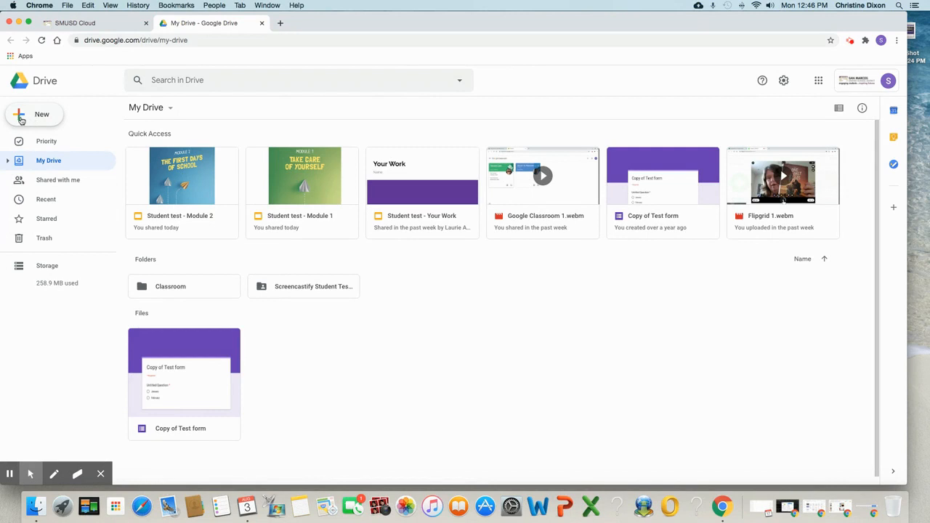
Step: Create a new Google Drawings file from My Drive
{"action": "left_click", "coordinate": [27, 117]}
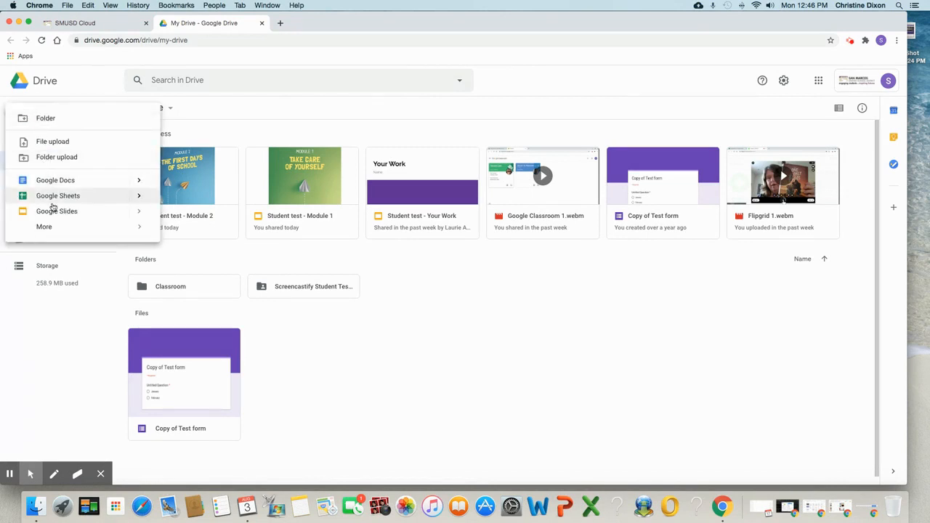
{"action": "mouse_move", "coordinate": [46, 229]}
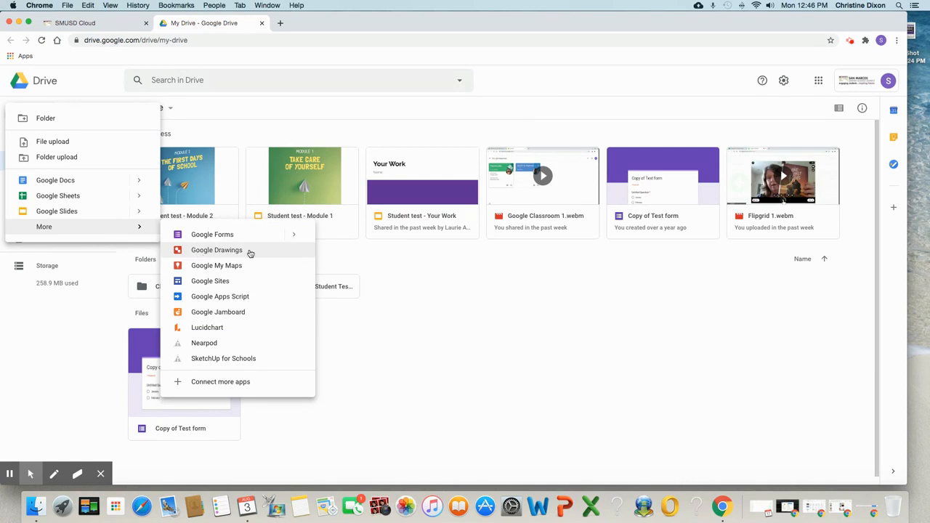
{"action": "left_click", "coordinate": [212, 251]}
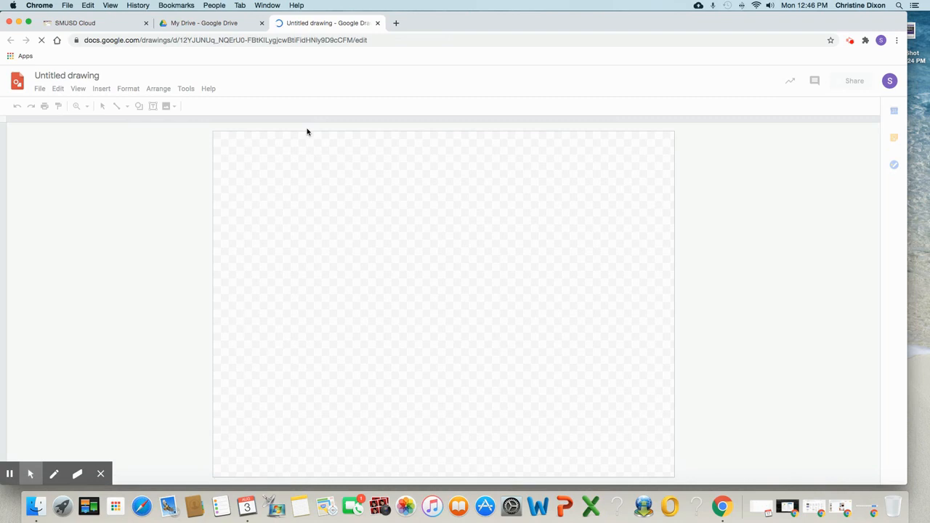
Step: Rename the untitled drawing as All About Me Poster and dismiss the document status tip
{"action": "left_click", "coordinate": [67, 75]}
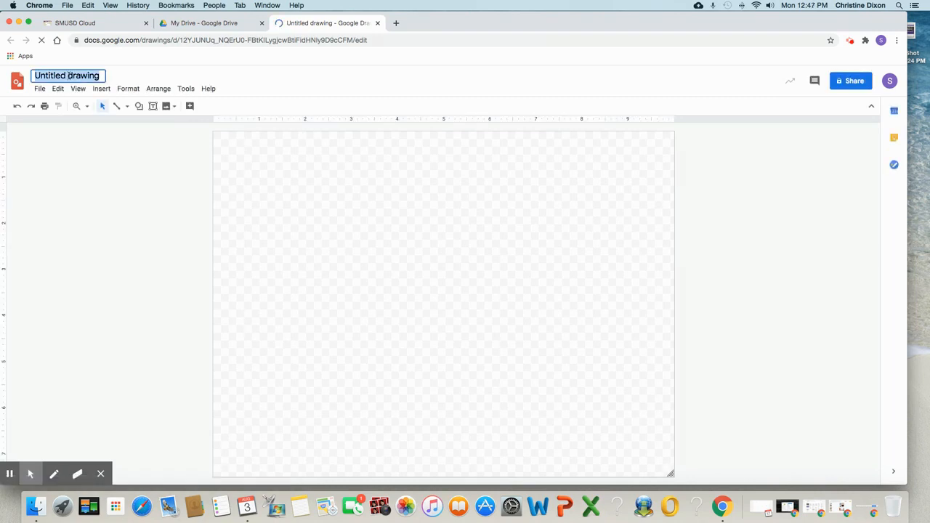
{"action": "type", "text": "Al"}
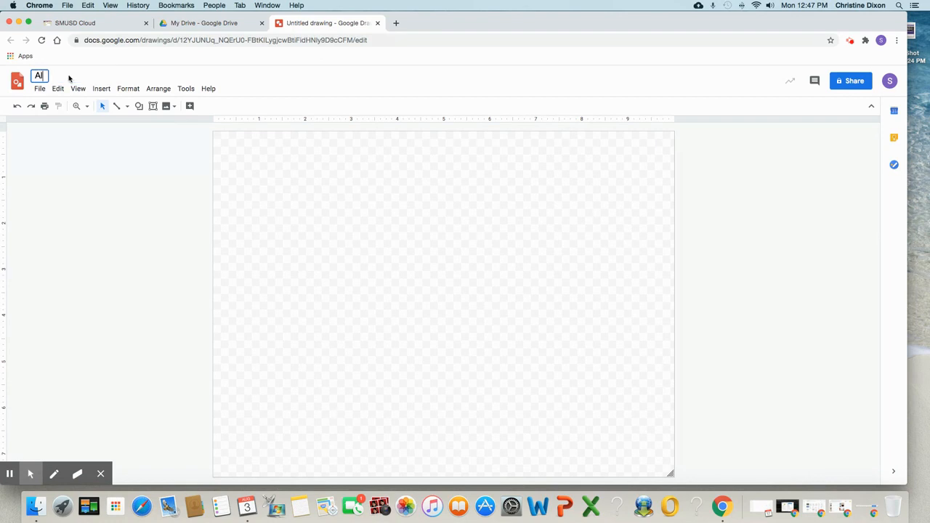
{"action": "type", "text": "l About Me "}
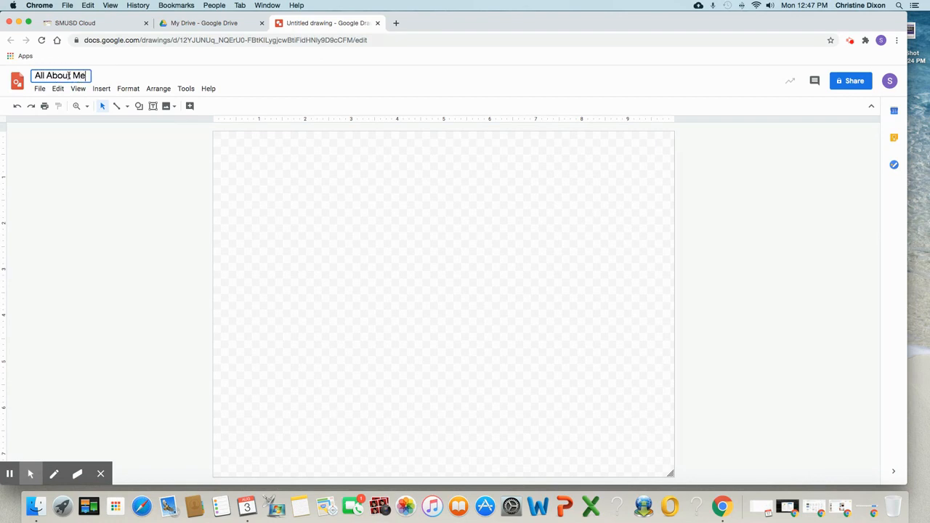
{"action": "type", "text": "Poster"}
{"action": "key", "text": "Return"}
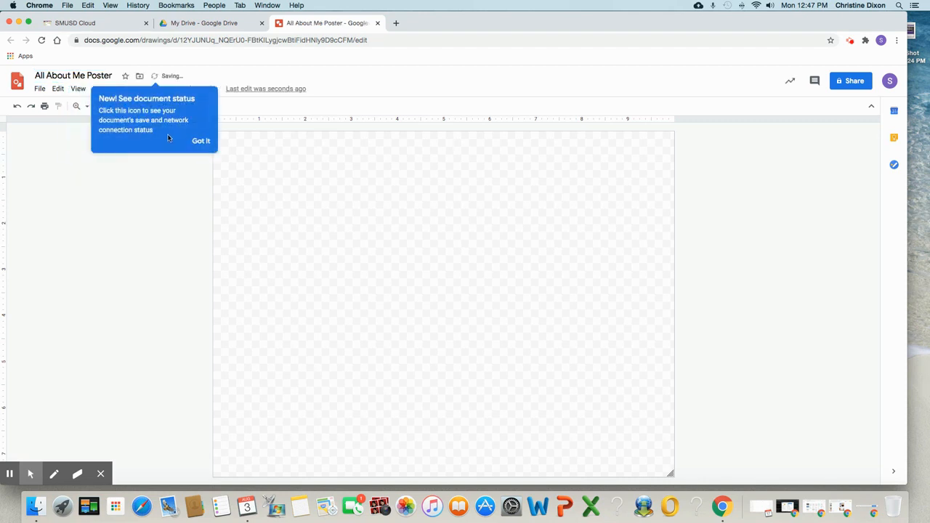
{"action": "left_click", "coordinate": [201, 141]}
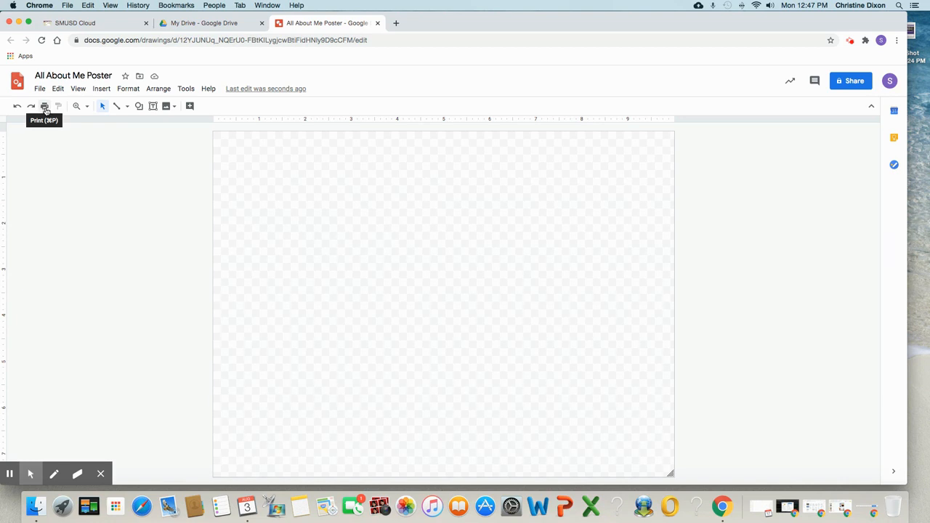
Step: View the blank canvas at 200% zoom and return it to 100%
{"action": "left_click", "coordinate": [88, 107]}
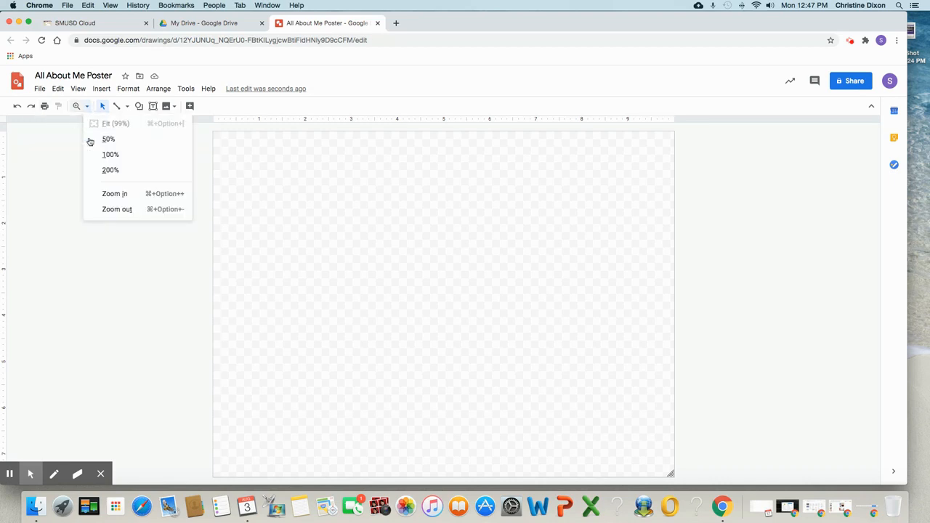
{"action": "left_click", "coordinate": [122, 173]}
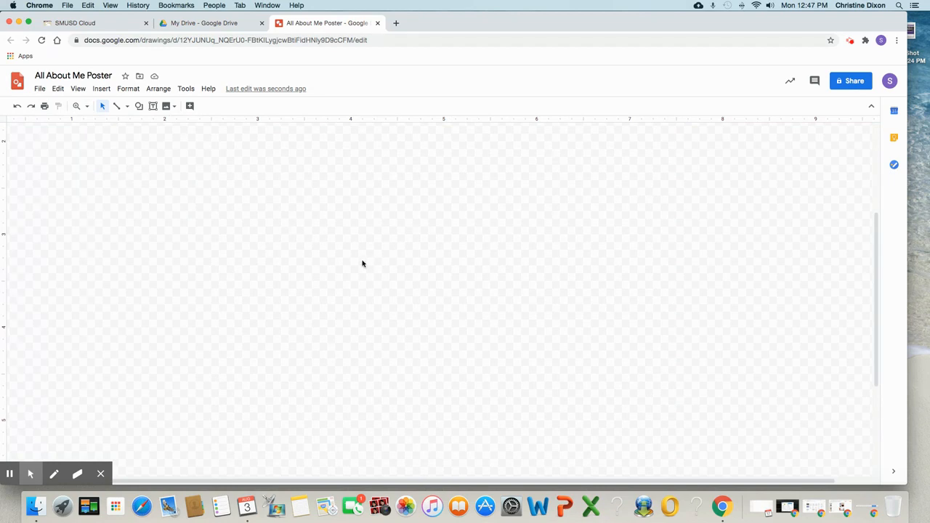
{"action": "scroll", "coordinate": [368, 278], "scroll_direction": "up", "scroll_amount": 3}
{"action": "scroll", "coordinate": [368, 279], "scroll_direction": "up", "scroll_amount": 1}
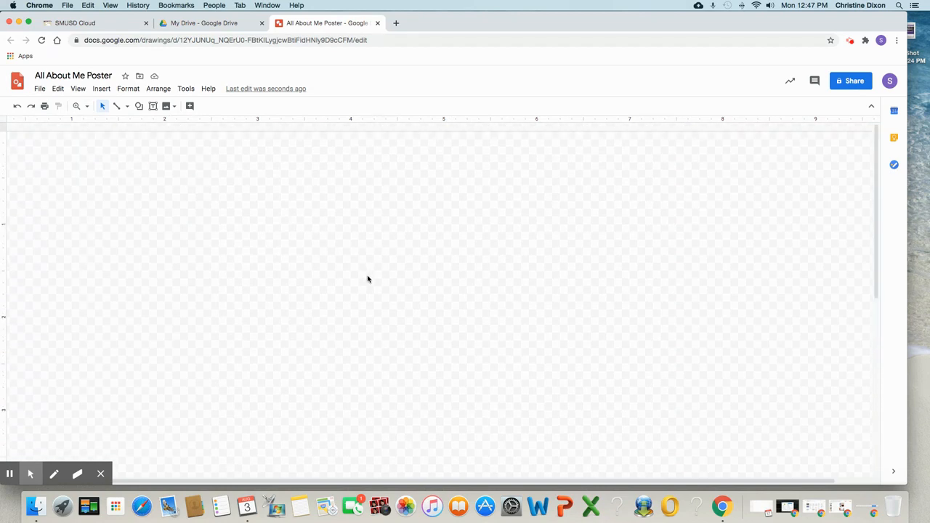
{"action": "left_click", "coordinate": [88, 108]}
{"action": "left_click", "coordinate": [111, 155]}
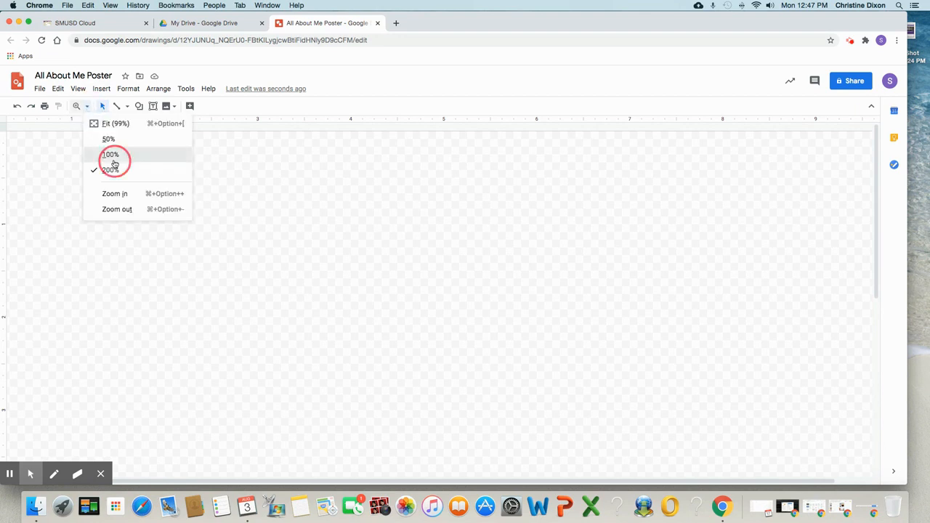
{"action": "scroll", "coordinate": [330, 270], "scroll_direction": "down", "scroll_amount": 2}
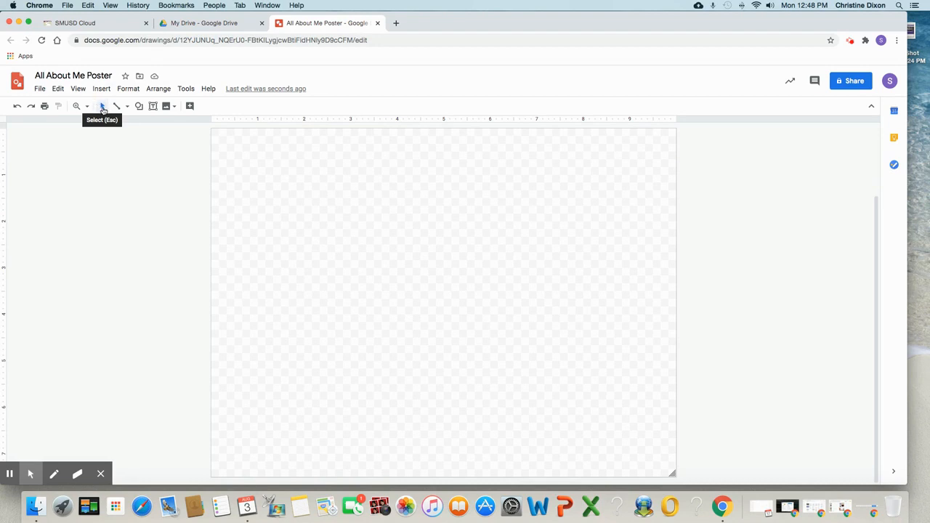
Step: Draw a straight line about 3.5 inches long, sloping gently down to the right in the canvas's upper-left area
{"action": "left_click", "coordinate": [127, 107]}
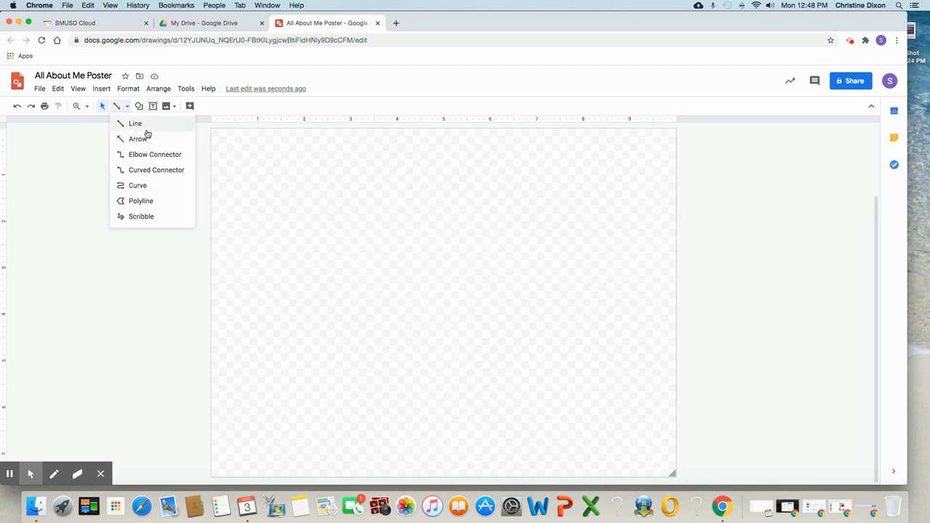
{"action": "left_click", "coordinate": [144, 128]}
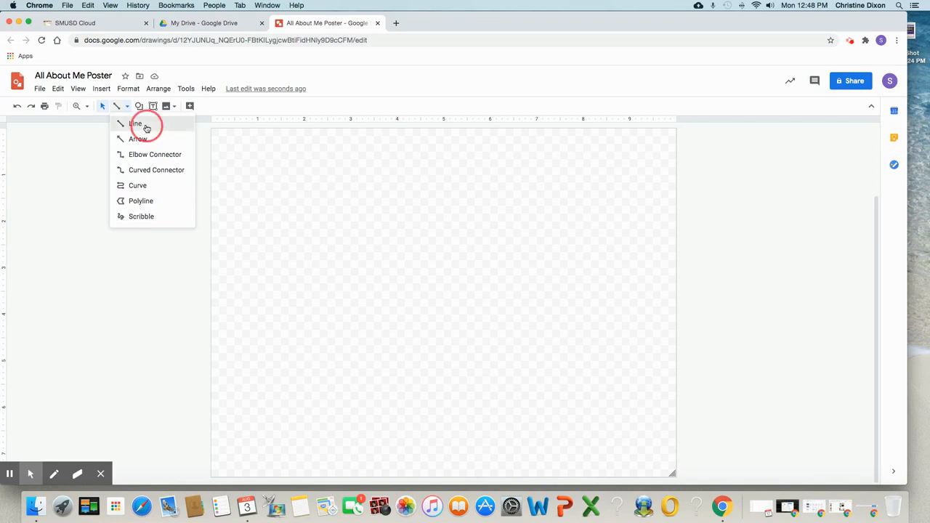
{"action": "left_click_drag", "start_coordinate": [274, 167], "coordinate": [434, 200]}
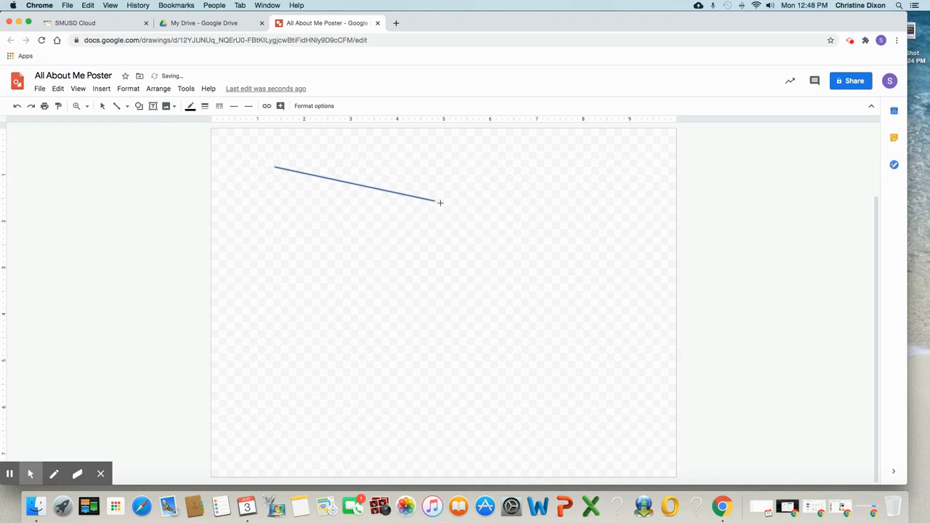
Step: Set the line's weight to 4px and its color to red
{"action": "left_click", "coordinate": [205, 109]}
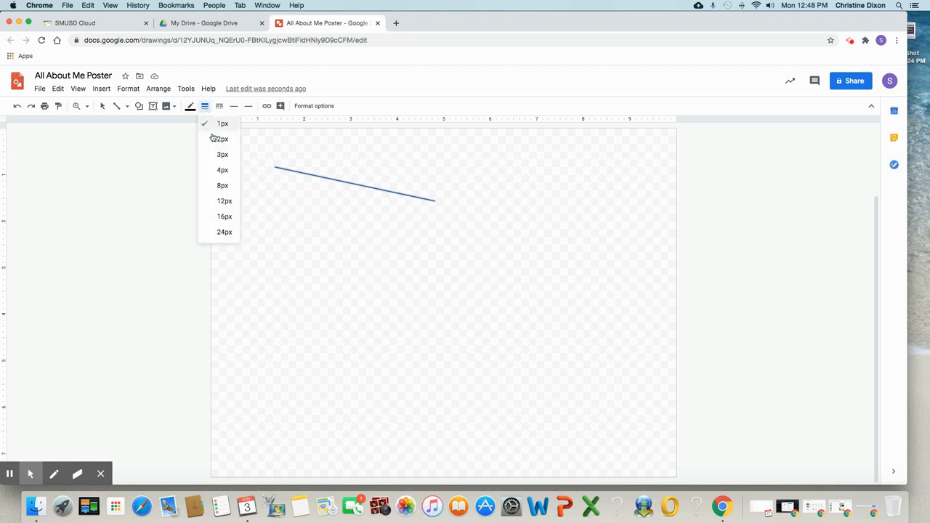
{"action": "left_click", "coordinate": [220, 169]}
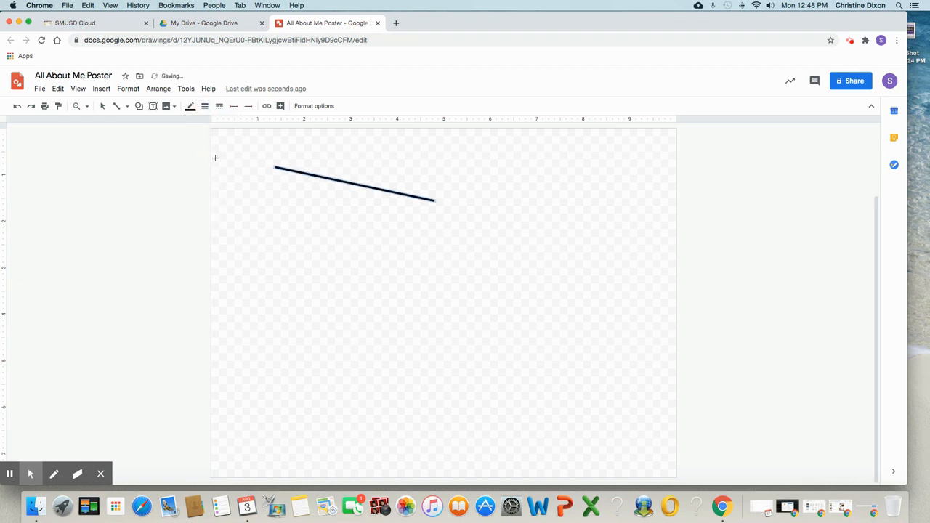
{"action": "left_click", "coordinate": [191, 107]}
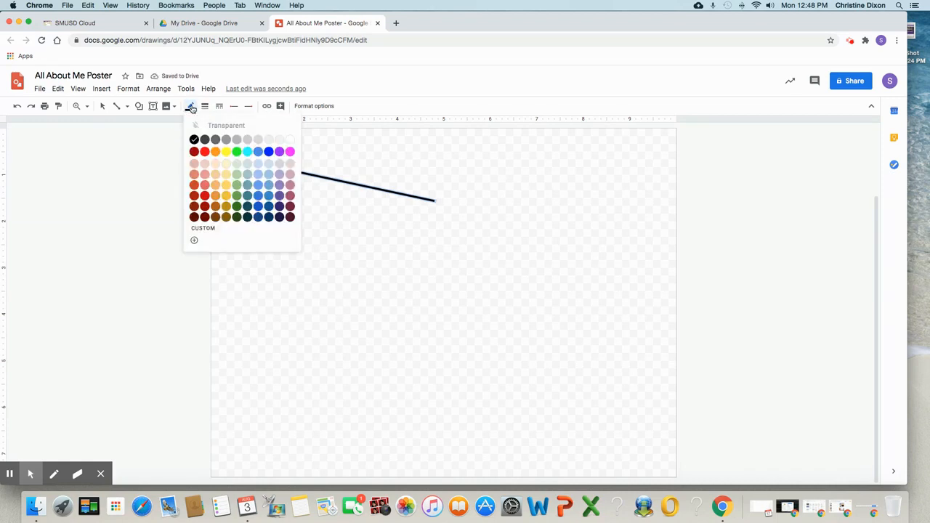
{"action": "left_click", "coordinate": [206, 152]}
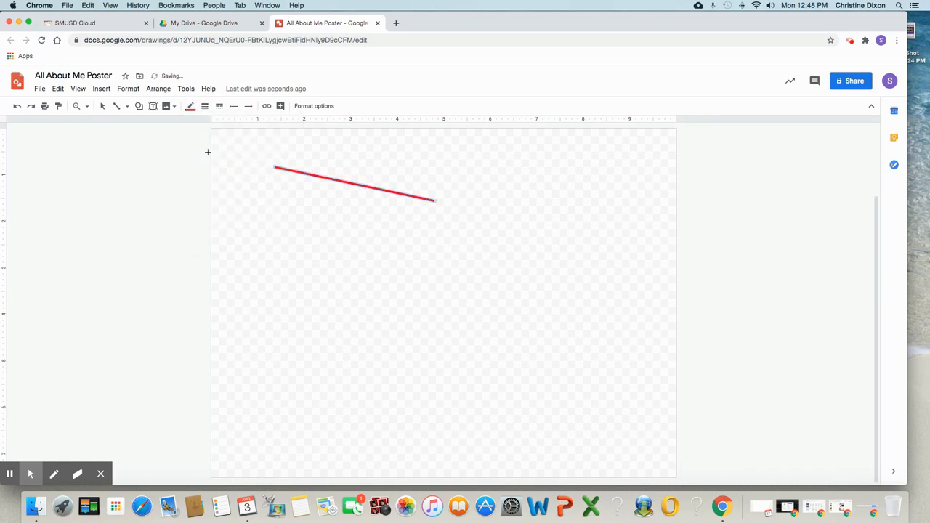
Step: Add filled arrowheads to both the start and the end of the red line
{"action": "left_click", "coordinate": [235, 107]}
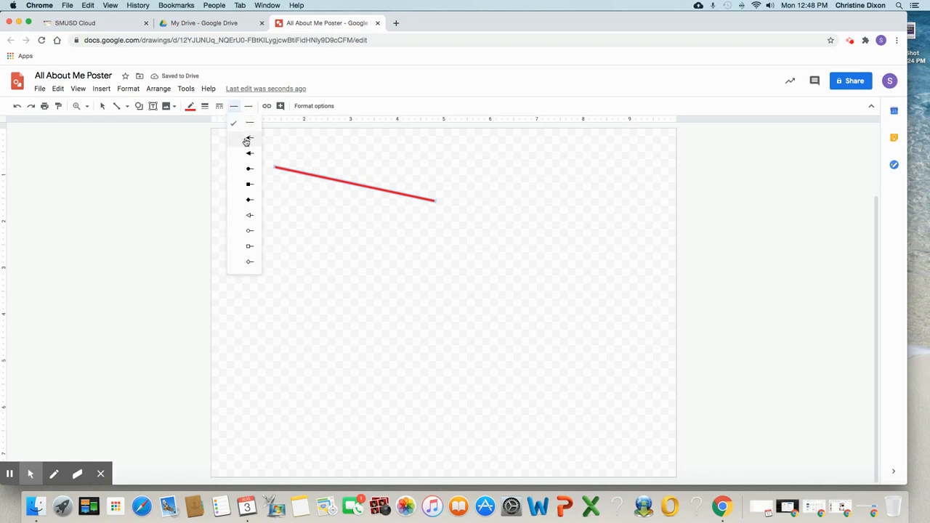
{"action": "left_click", "coordinate": [247, 139]}
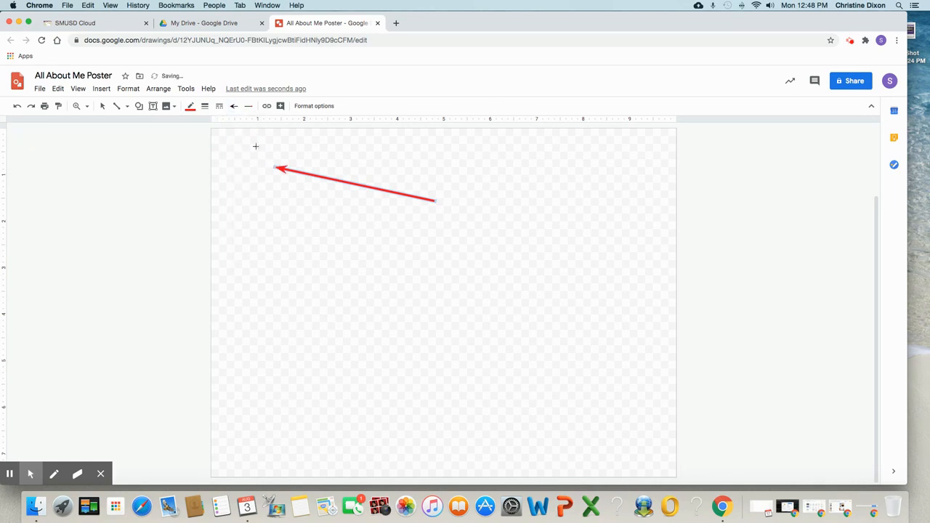
{"action": "left_click", "coordinate": [248, 106]}
{"action": "left_click", "coordinate": [263, 137]}
Step: Place a short second double-headed arrow across the first one and delete it
{"action": "left_click", "coordinate": [323, 151]}
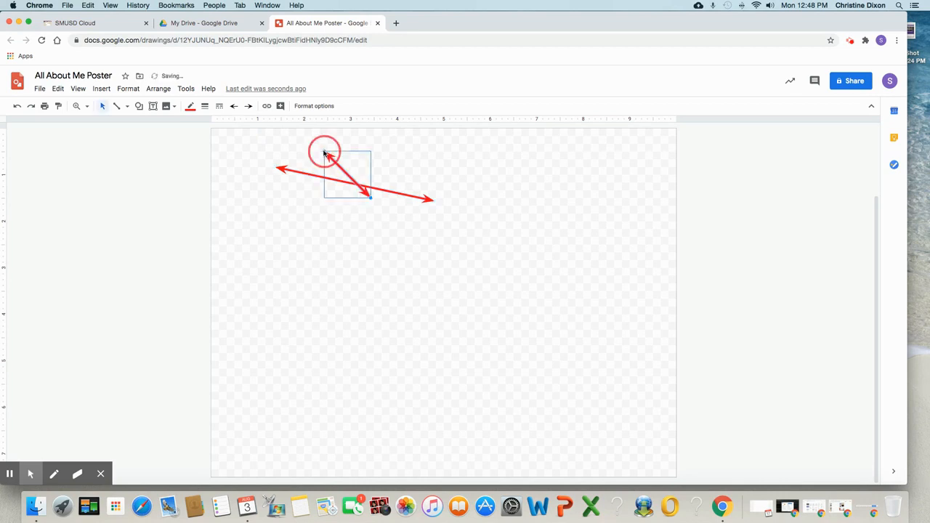
{"action": "left_click", "coordinate": [391, 160]}
{"action": "left_click", "coordinate": [438, 157]}
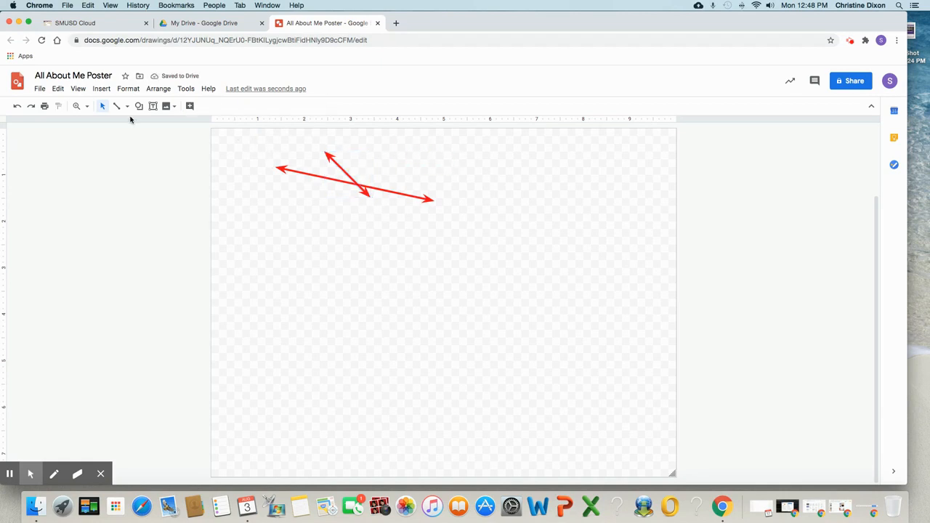
{"action": "left_click", "coordinate": [330, 157]}
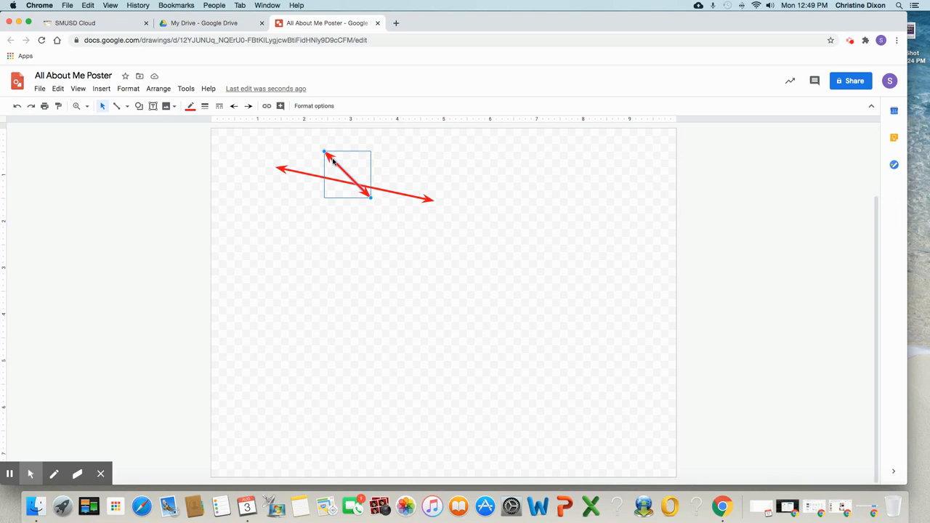
{"action": "key", "text": "Delete"}
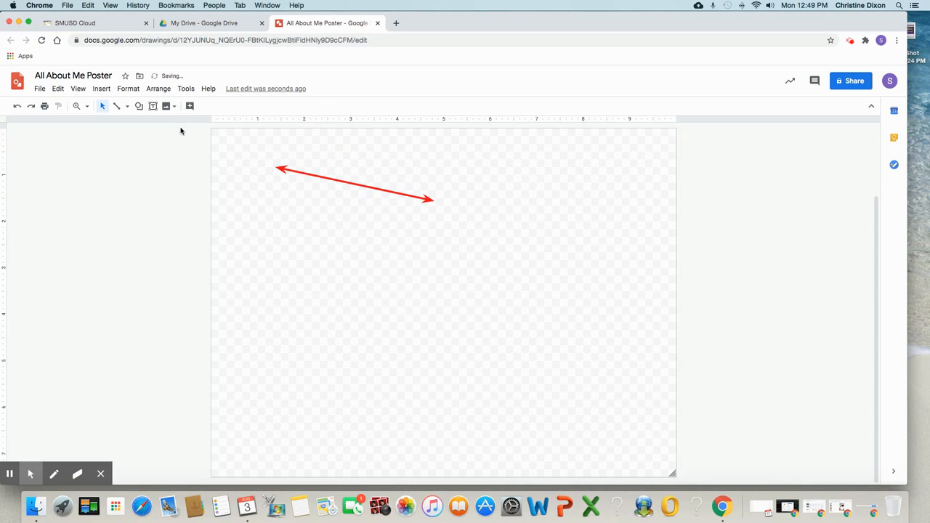
Step: Extend the right end of the red double-headed arrow to about 6.7 inches on the ruler and move the arrow slightly down
{"action": "left_click", "coordinate": [304, 174]}
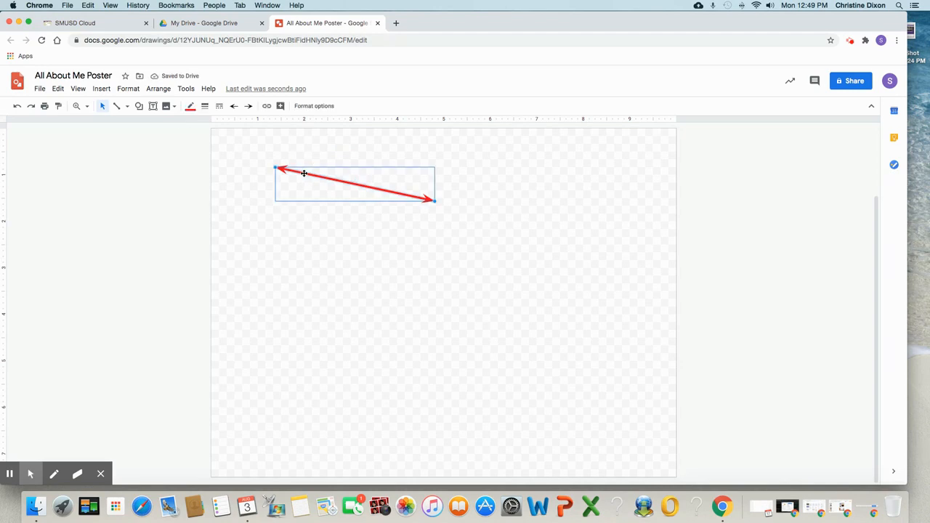
{"action": "left_click", "coordinate": [434, 201]}
{"action": "left_click_drag", "start_coordinate": [433, 201], "coordinate": [521, 213]}
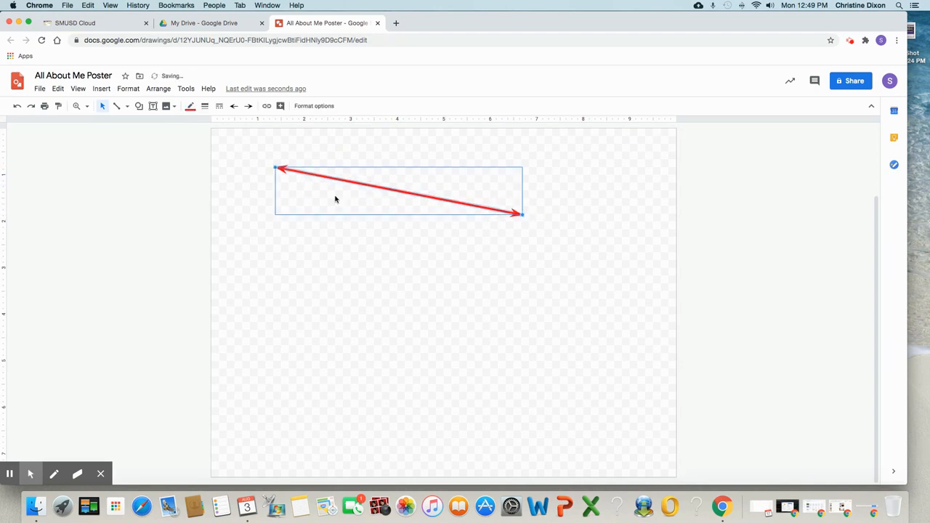
{"action": "left_click_drag", "start_coordinate": [393, 190], "coordinate": [401, 209]}
Step: Delete the red double-headed arrow from the canvas
{"action": "left_click", "coordinate": [508, 219]}
{"action": "left_click", "coordinate": [395, 210]}
{"action": "key", "text": "Delete"}
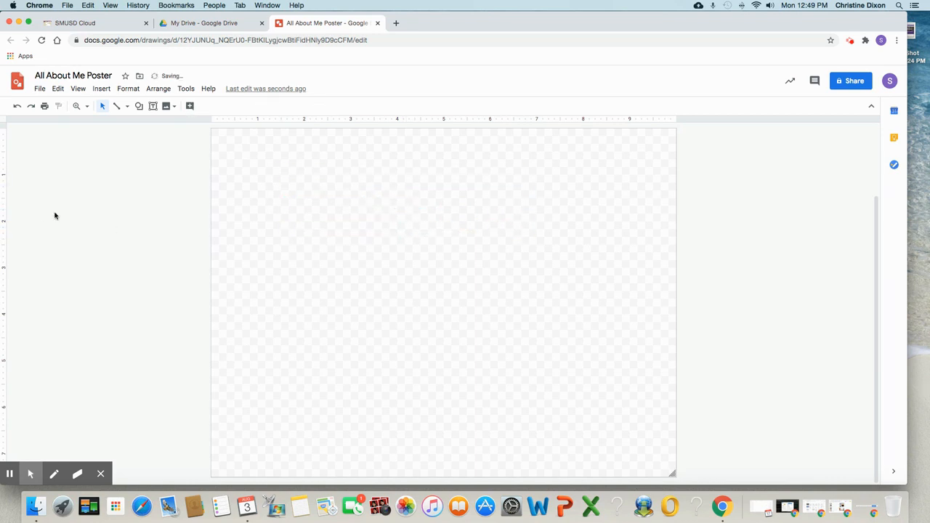
Step: Draw a smiley face shape about 2 inches wide and 2 inches high in the upper-left area of the canvas
{"action": "left_click", "coordinate": [127, 106]}
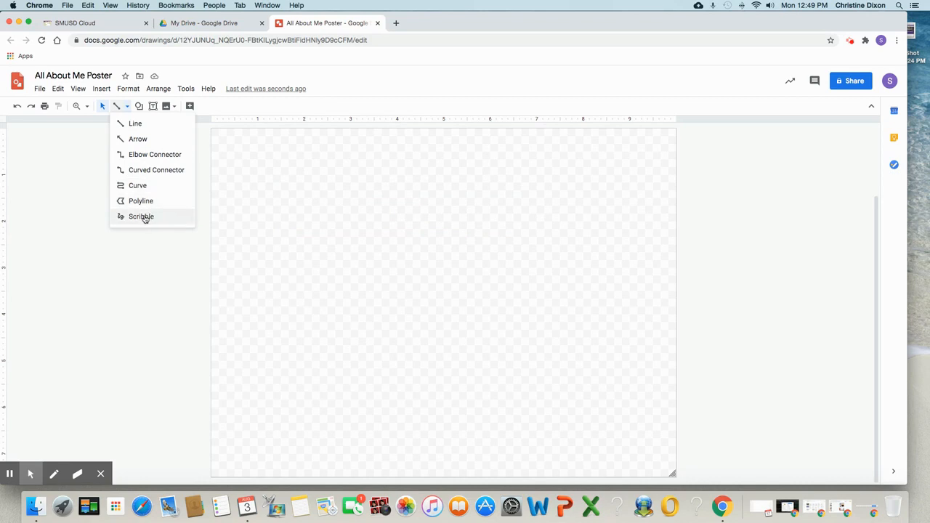
{"action": "left_click", "coordinate": [140, 106]}
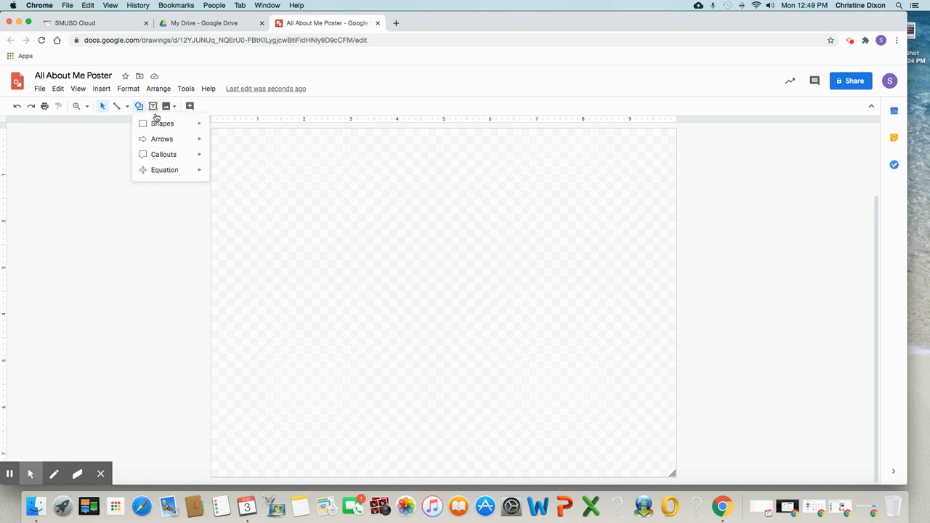
{"action": "mouse_move", "coordinate": [174, 126]}
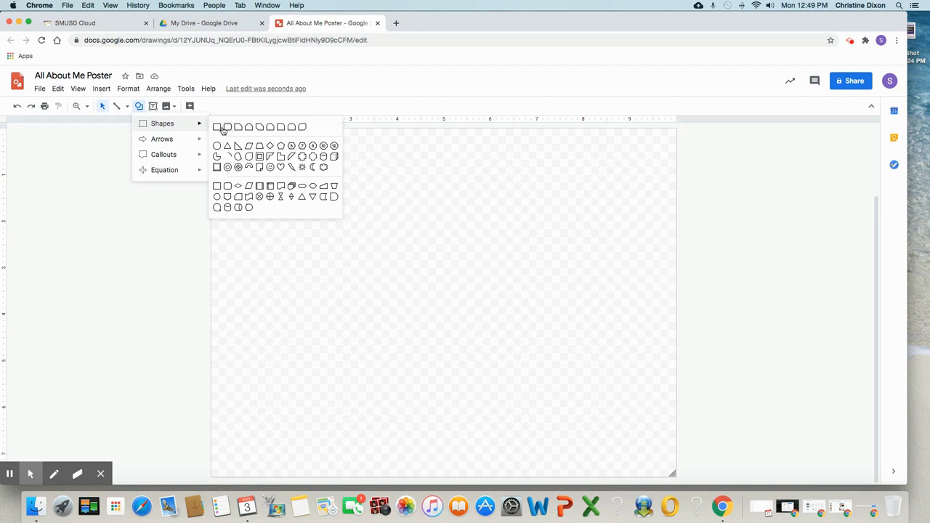
{"action": "left_click", "coordinate": [270, 168]}
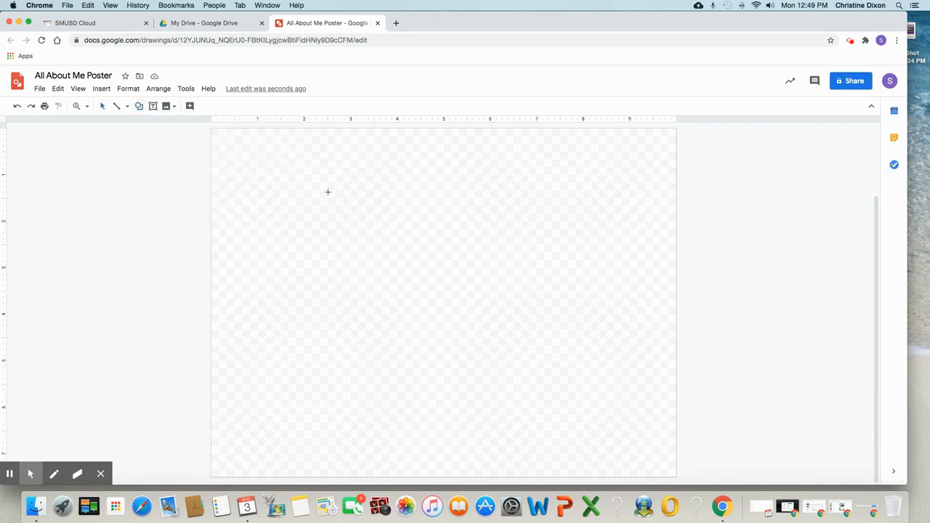
{"action": "left_click", "coordinate": [295, 167]}
{"action": "left_click_drag", "start_coordinate": [295, 167], "coordinate": [386, 256]}
Step: Move the smiley face slightly down and right and flatten it from its top edge to about 0.6 inch high
{"action": "left_click_drag", "start_coordinate": [353, 190], "coordinate": [367, 205]}
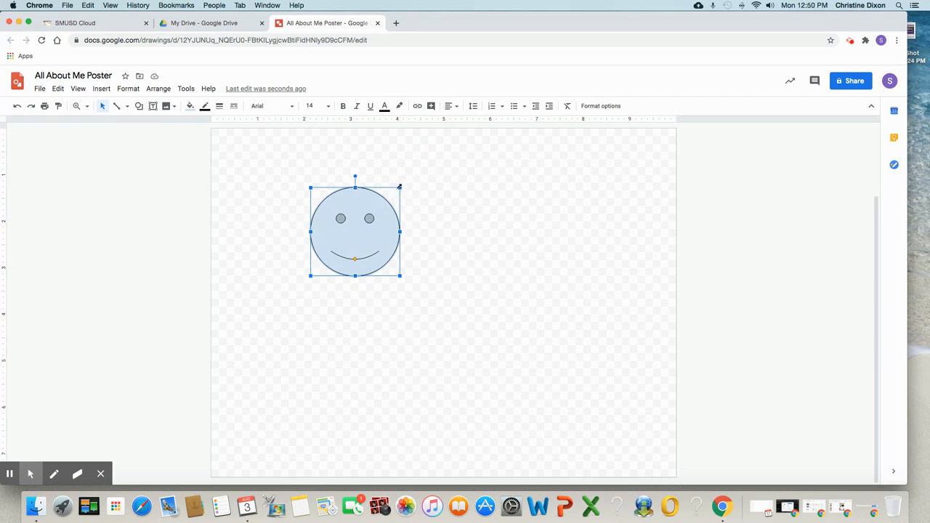
{"action": "left_click_drag", "start_coordinate": [355, 188], "coordinate": [354, 249]}
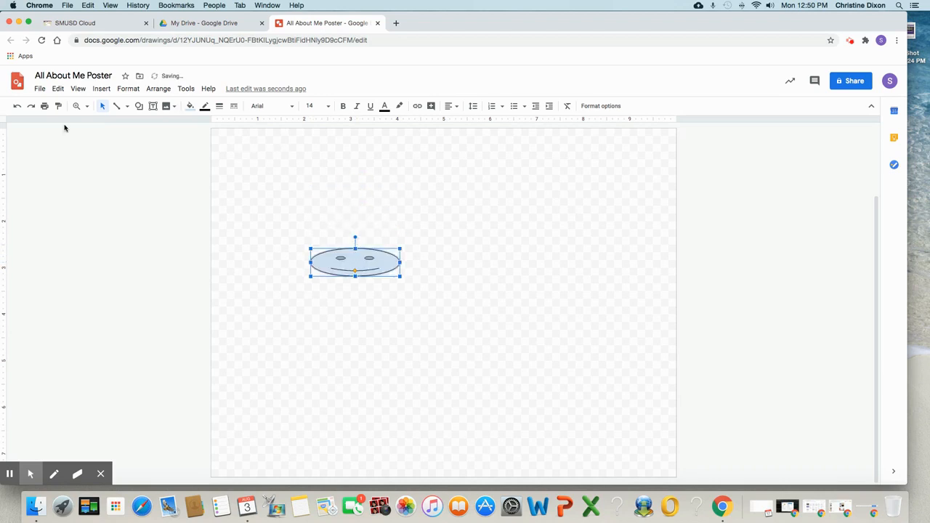
Step: Undo the smiley face's flattening, and try narrowing it from its right edge to about 0.5 inch wide before undoing that too
{"action": "left_click", "coordinate": [16, 106]}
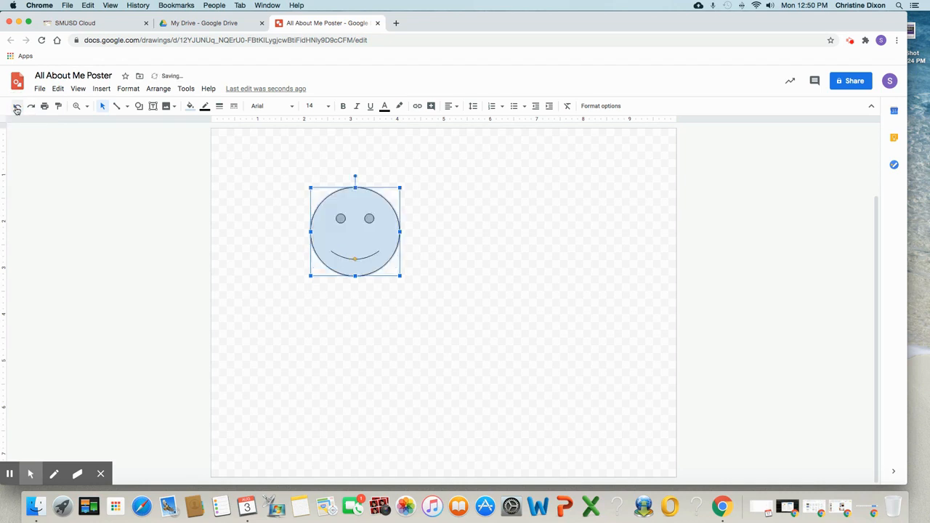
{"action": "left_click_drag", "start_coordinate": [400, 231], "coordinate": [335, 231]}
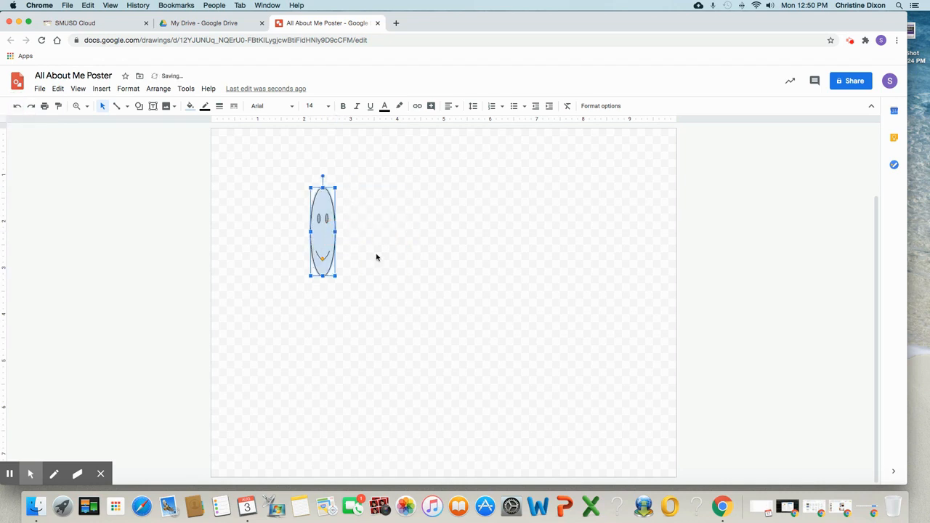
{"action": "left_click", "coordinate": [17, 106]}
Step: Enlarge the smiley face from its upper-right corner to about 3.3 inches wide by 2.6 inches high and fill it with yellow
{"action": "left_click_drag", "start_coordinate": [401, 187], "coordinate": [465, 157]}
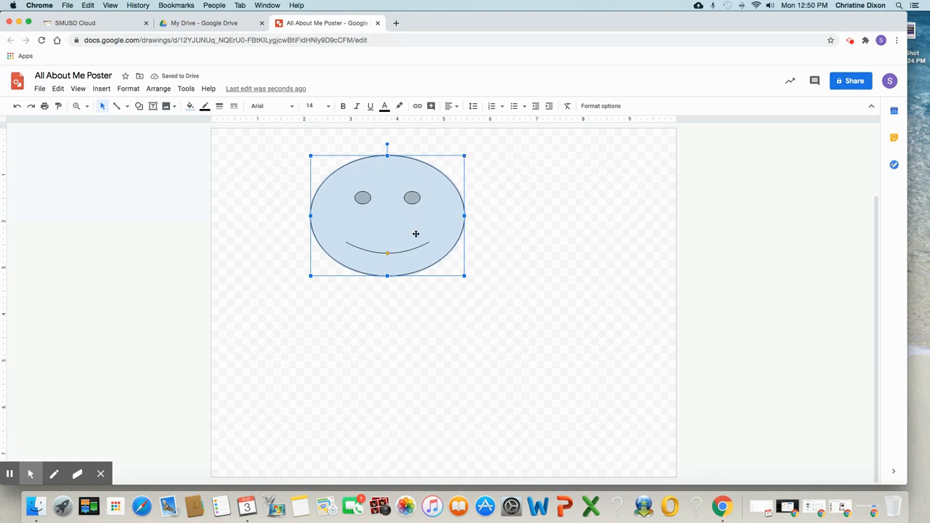
{"action": "left_click", "coordinate": [189, 106]}
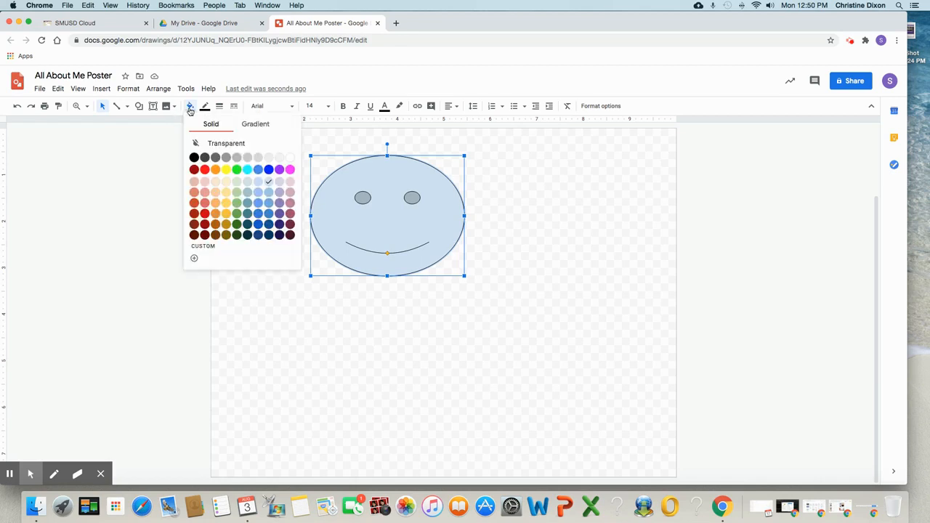
{"action": "left_click", "coordinate": [226, 172]}
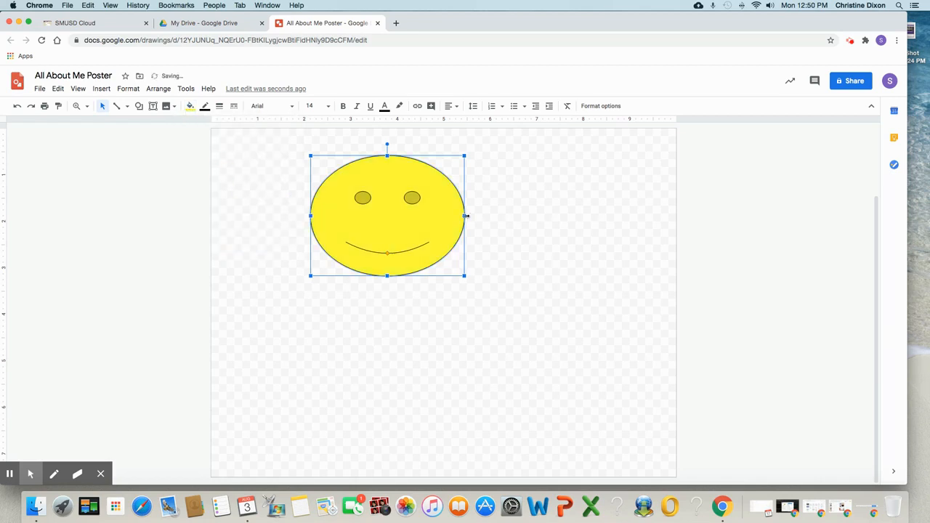
Step: Shrink the yellow smiley face to about 2.6 by 2.3 inches, move it to the canvas's lower-right corner and deselect it
{"action": "left_click_drag", "start_coordinate": [465, 155], "coordinate": [433, 171]}
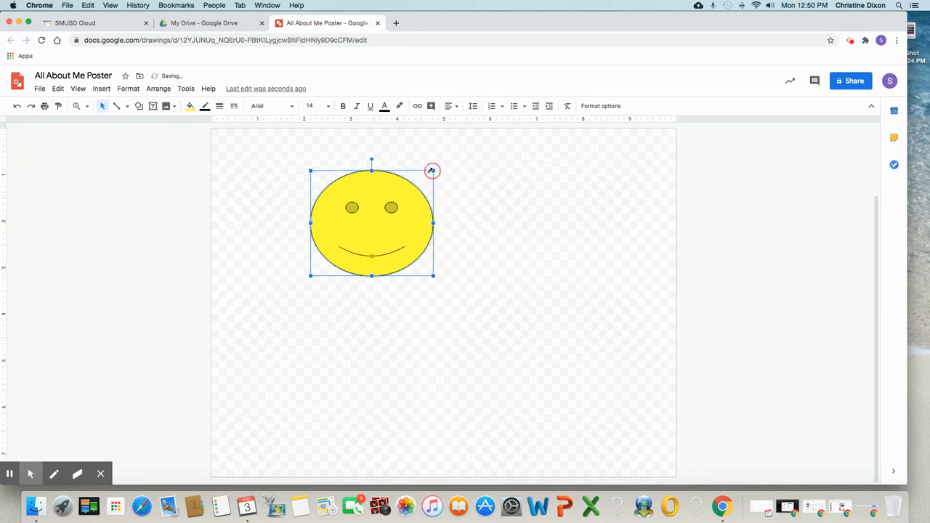
{"action": "left_click_drag", "start_coordinate": [371, 232], "coordinate": [604, 403]}
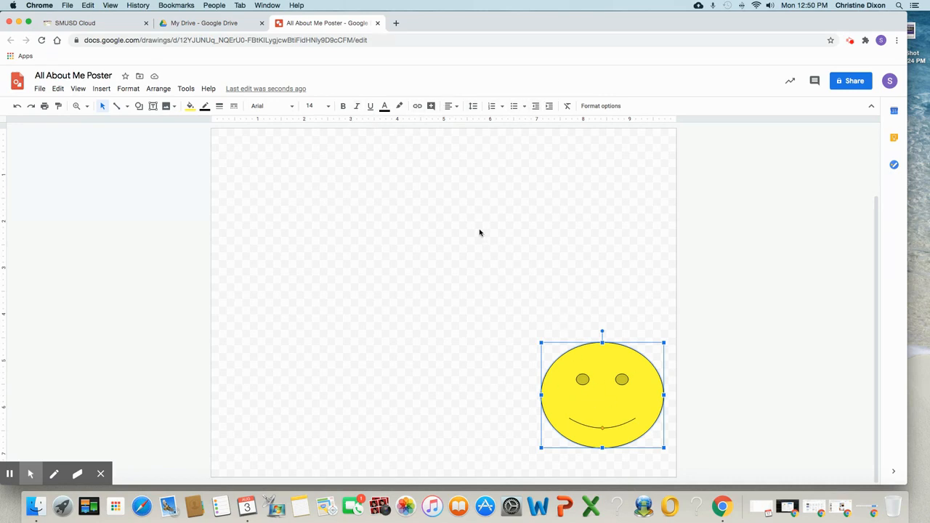
{"action": "left_click", "coordinate": [352, 177]}
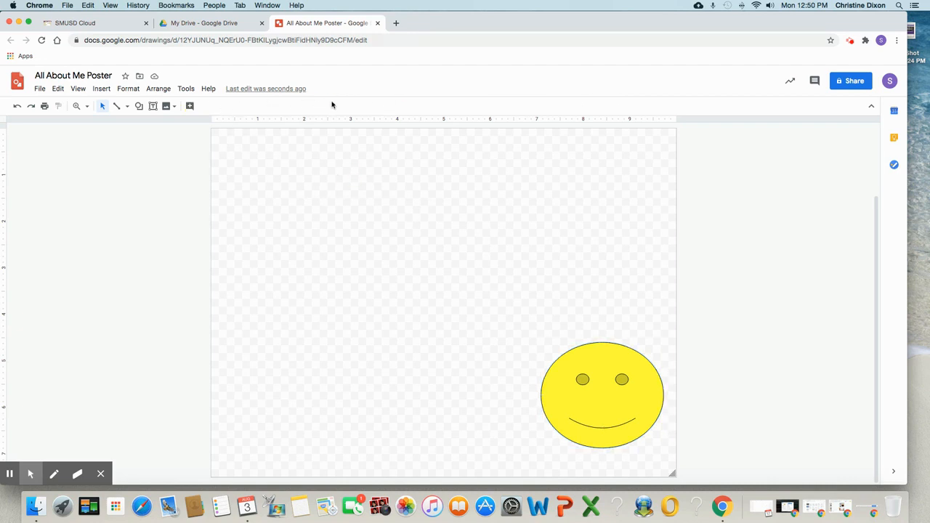
{"action": "left_click", "coordinate": [598, 391]}
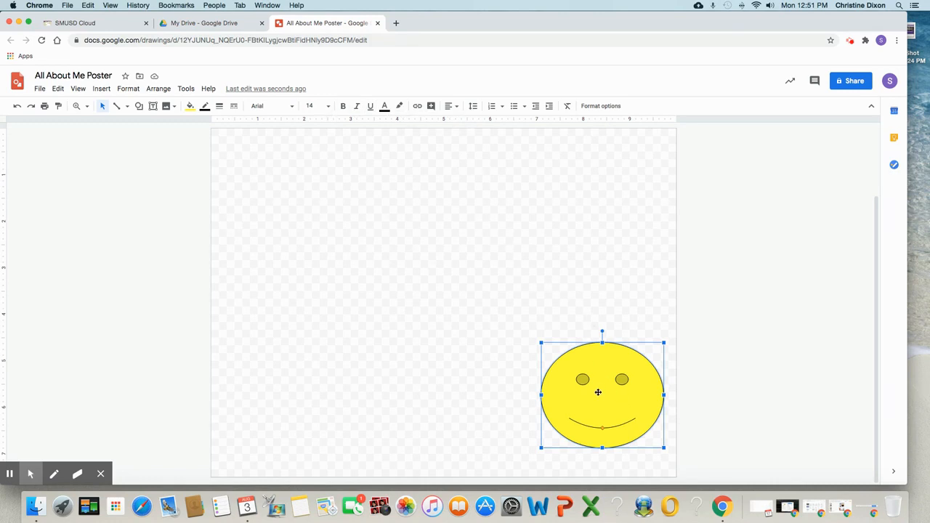
{"action": "left_click", "coordinate": [377, 183]}
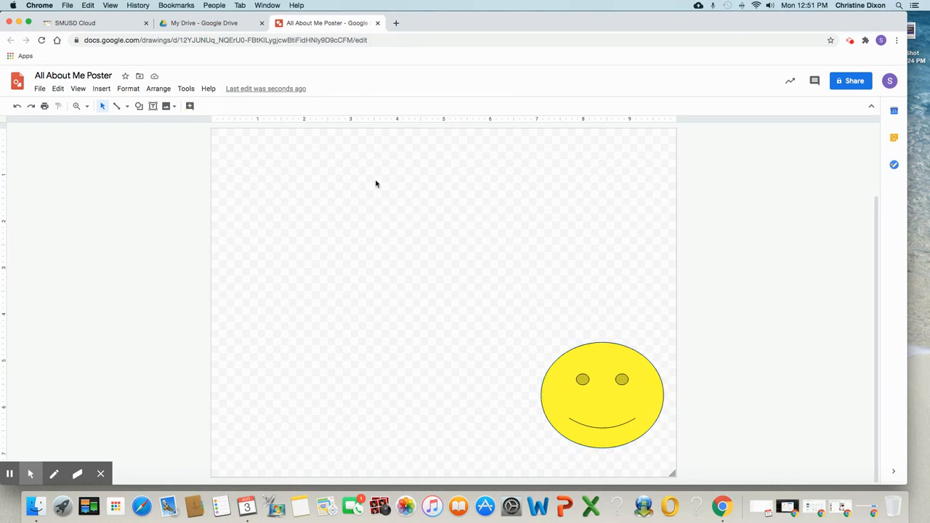
Step: Draw a text box about 7.5 inches wide and 1.2 inches high across the canvas's upper part and shift it slightly right and up
{"action": "left_click", "coordinate": [154, 108]}
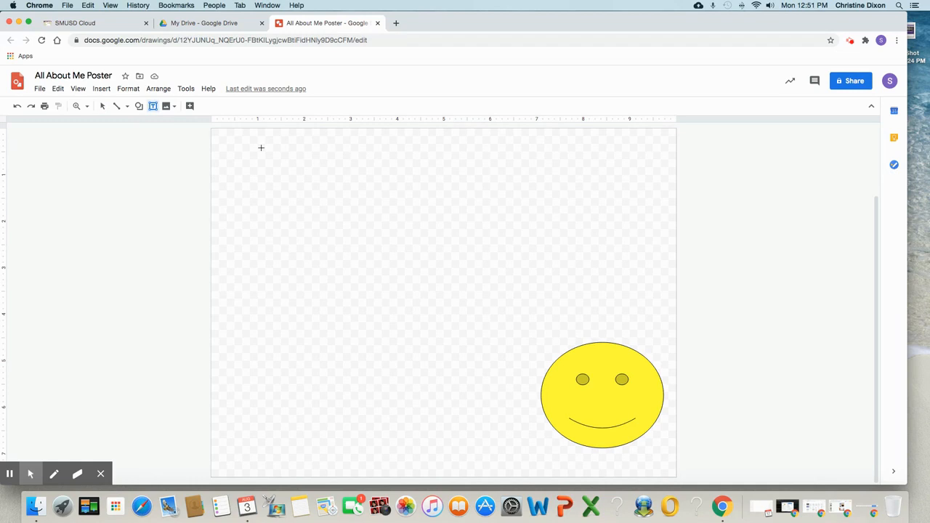
{"action": "mouse_move", "coordinate": [261, 148]}
{"action": "left_mouse_down"}
{"action": "mouse_move", "coordinate": [377, 193]}
{"action": "mouse_move", "coordinate": [481, 211]}
{"action": "mouse_move", "coordinate": [612, 205]}
{"action": "left_mouse_up"}
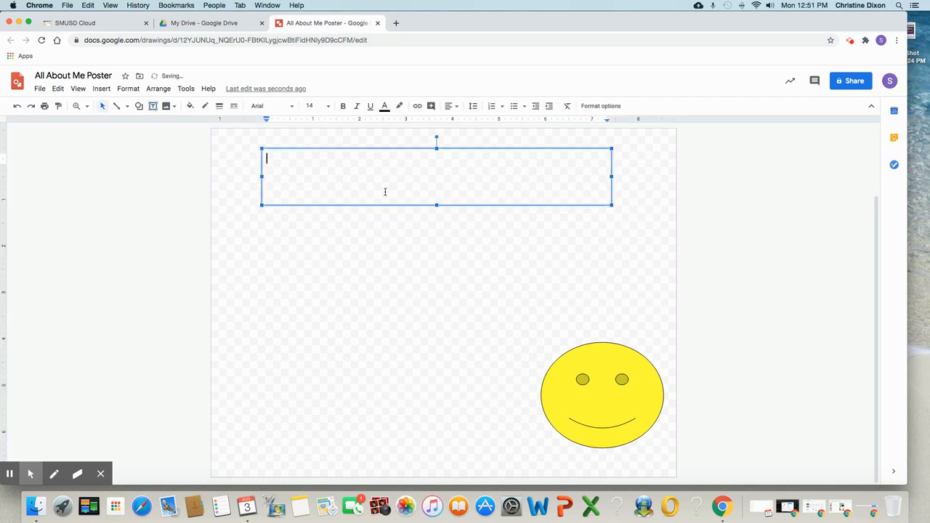
{"action": "left_click_drag", "start_coordinate": [370, 149], "coordinate": [386, 145]}
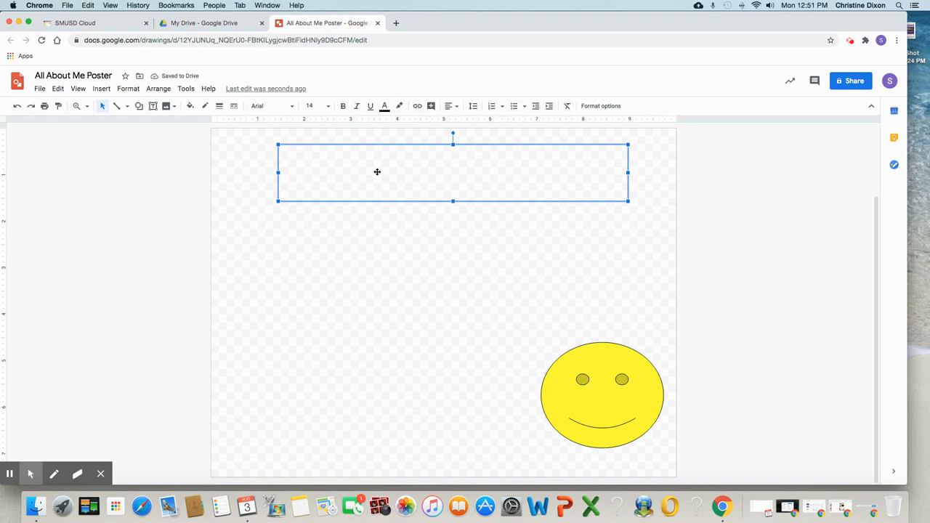
{"action": "left_click", "coordinate": [269, 107]}
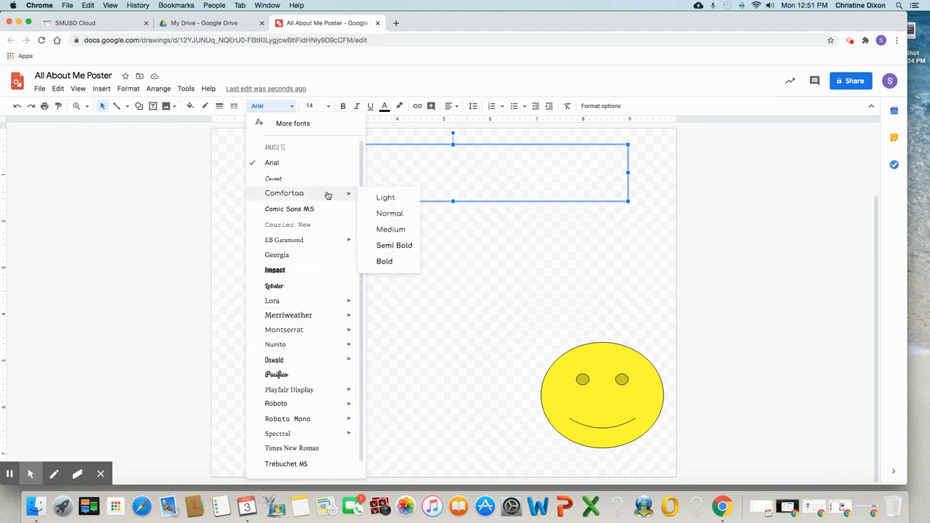
{"action": "left_click", "coordinate": [286, 124]}
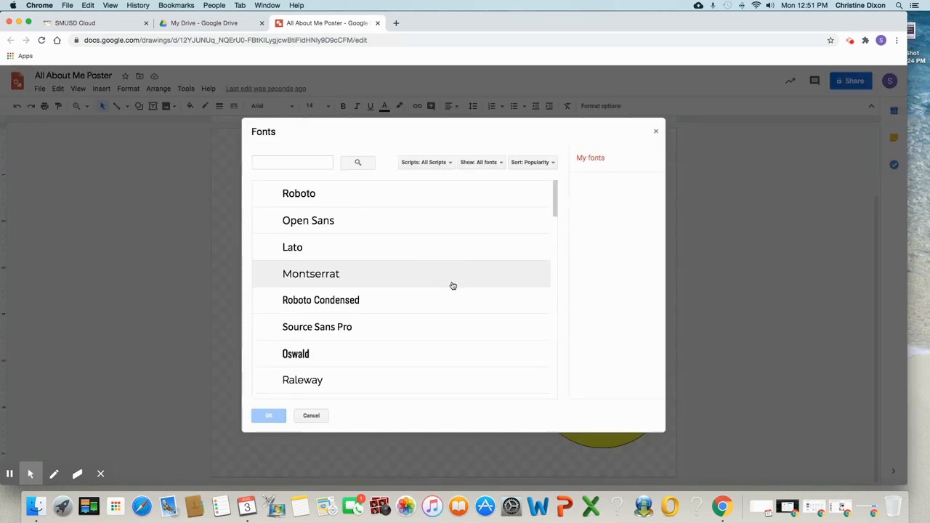
{"action": "scroll", "coordinate": [339, 365], "scroll_direction": "down", "scroll_amount": 15}
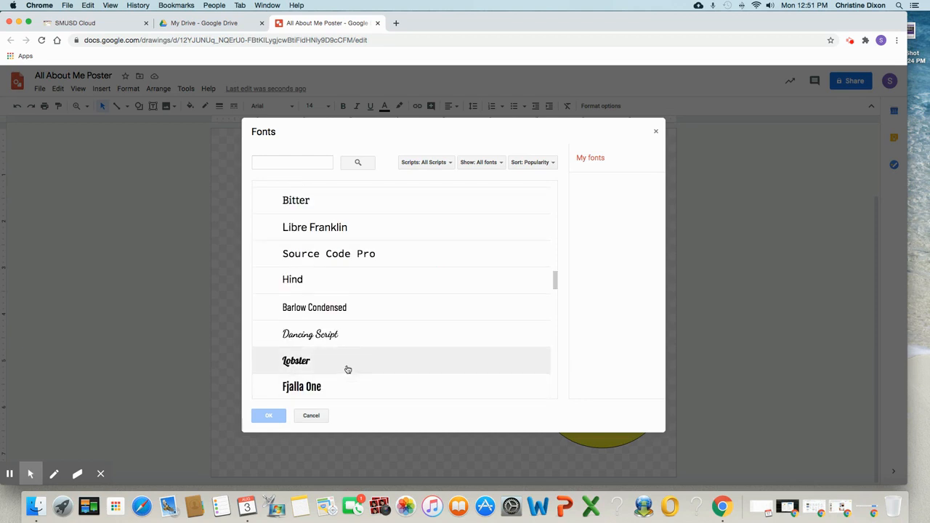
{"action": "left_click", "coordinate": [319, 362]}
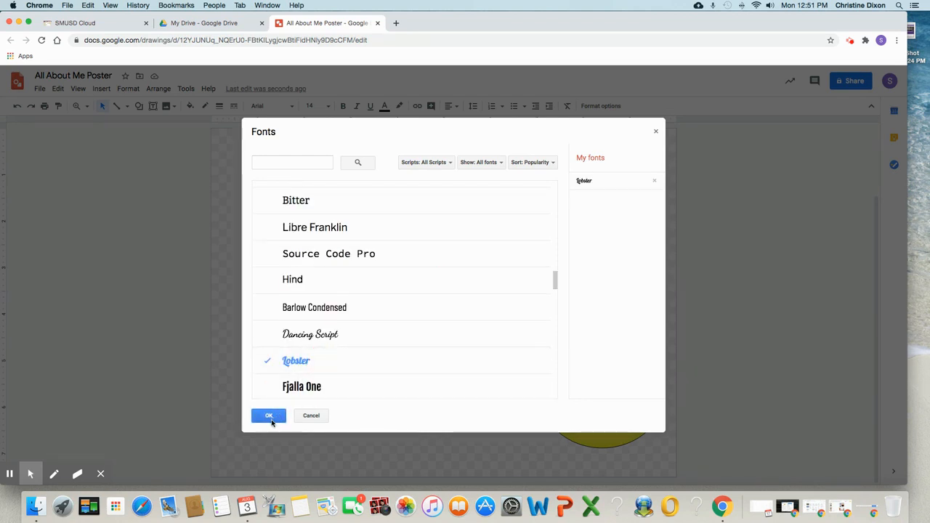
{"action": "left_click", "coordinate": [315, 417]}
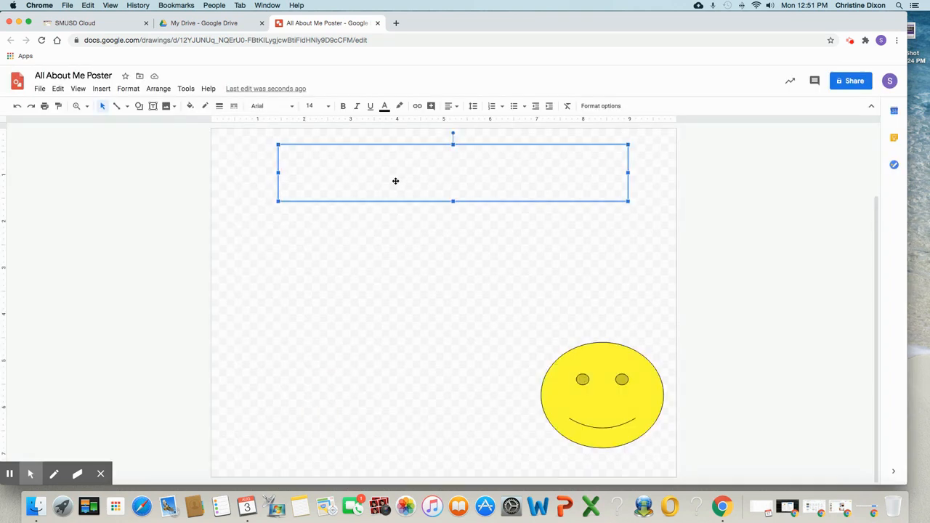
Step: Enter the poster title in the text box as "All About" followed by the teacher's title and surname
{"action": "left_click", "coordinate": [336, 174]}
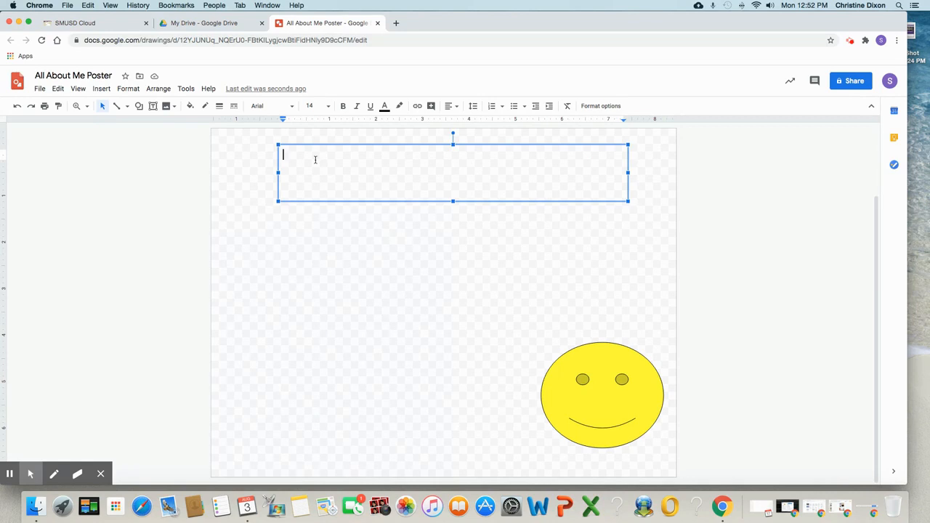
{"action": "type", "text": "All About M"}
{"action": "key", "text": "BackSpace"}
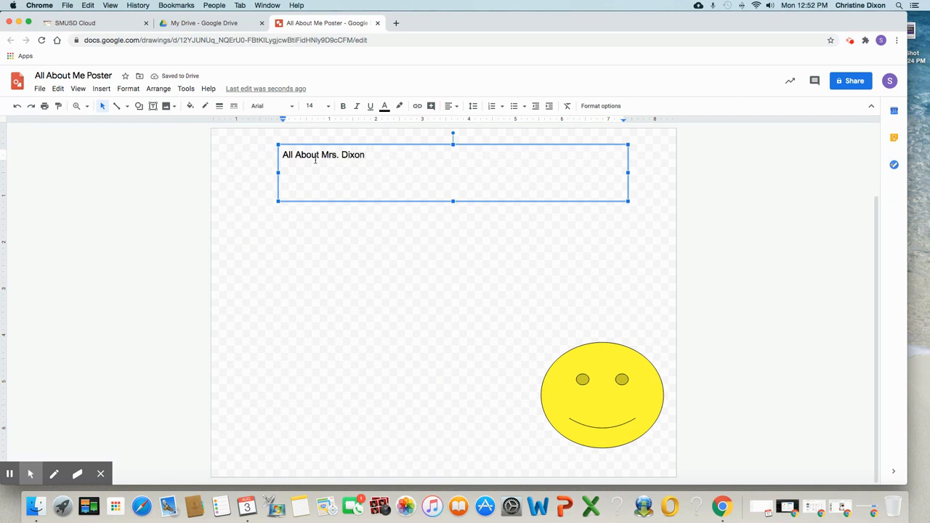
Step: Set the entire title text to the Impact font at size 48
{"action": "left_click_drag", "start_coordinate": [368, 155], "coordinate": [283, 161]}
{"action": "left_click", "coordinate": [369, 154]}
{"action": "left_click", "coordinate": [370, 154]}
{"action": "left_click_drag", "start_coordinate": [370, 155], "coordinate": [282, 155]}
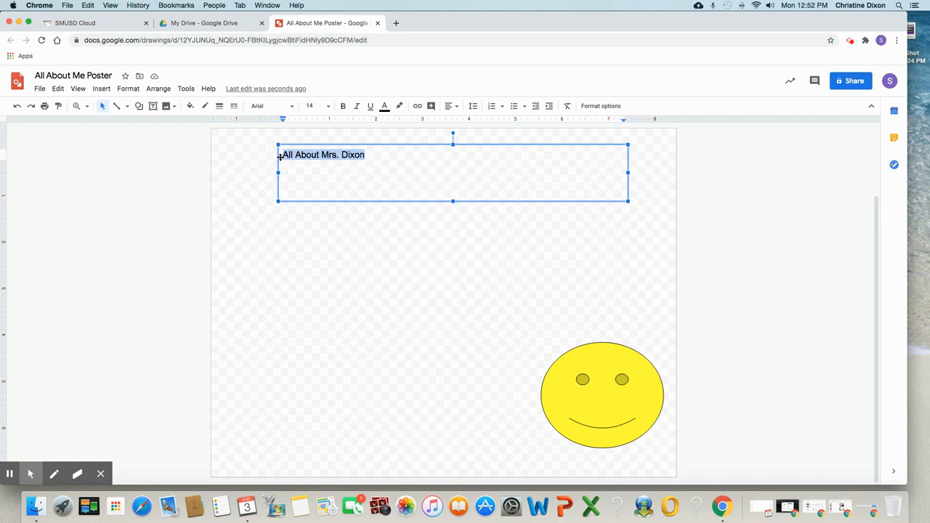
{"action": "left_click", "coordinate": [289, 106]}
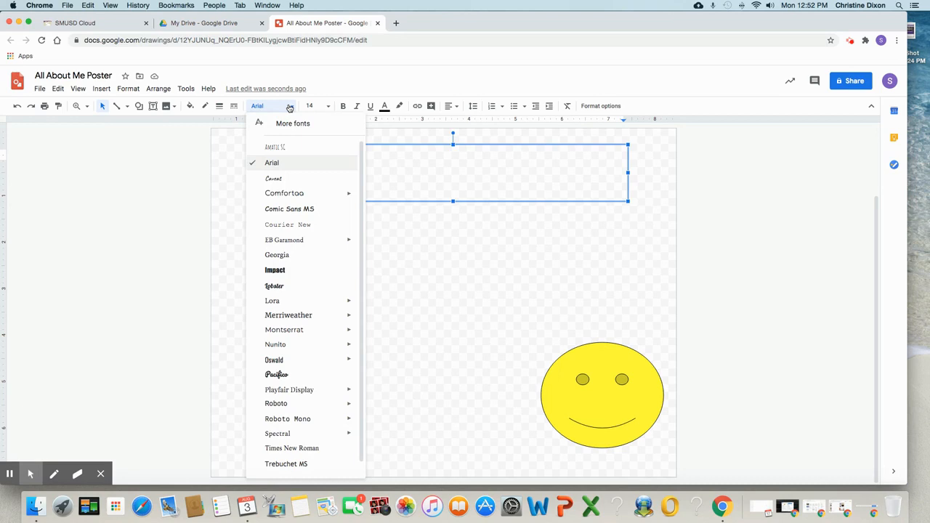
{"action": "left_click", "coordinate": [297, 271]}
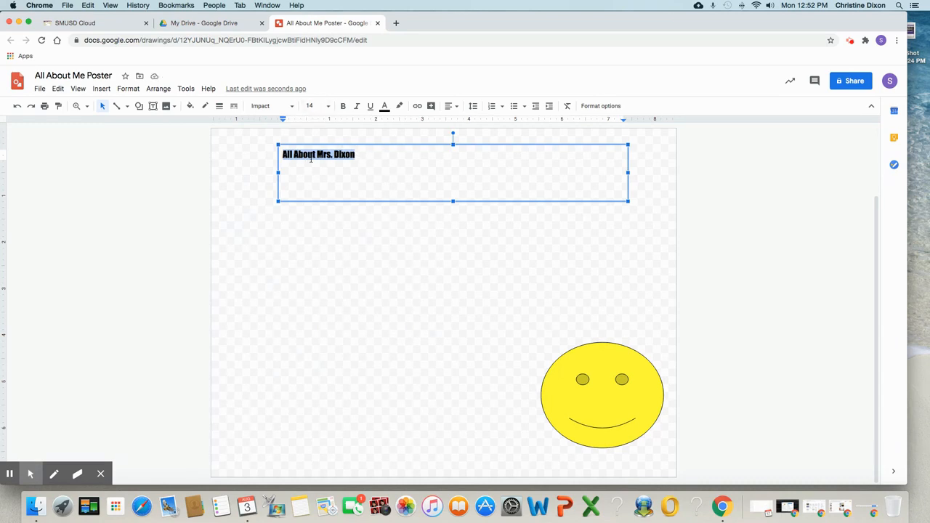
{"action": "left_click", "coordinate": [328, 107]}
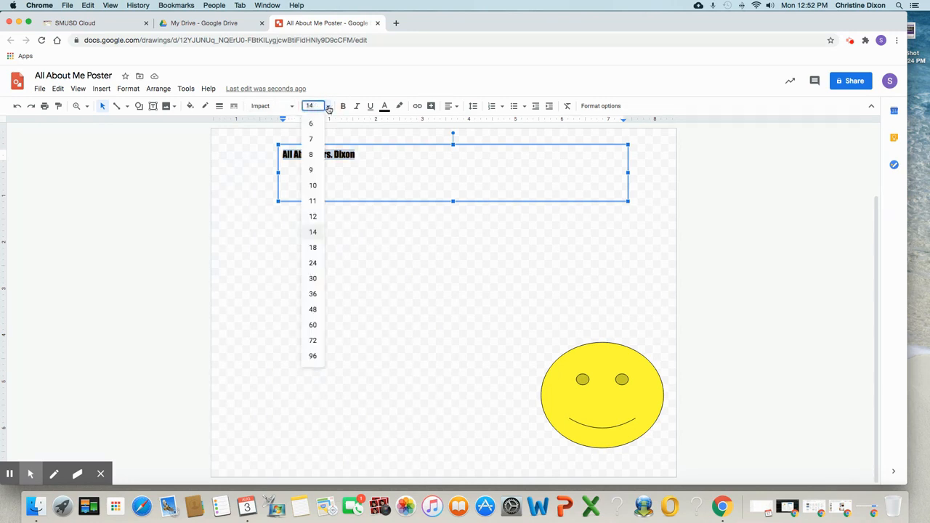
{"action": "left_click", "coordinate": [314, 309]}
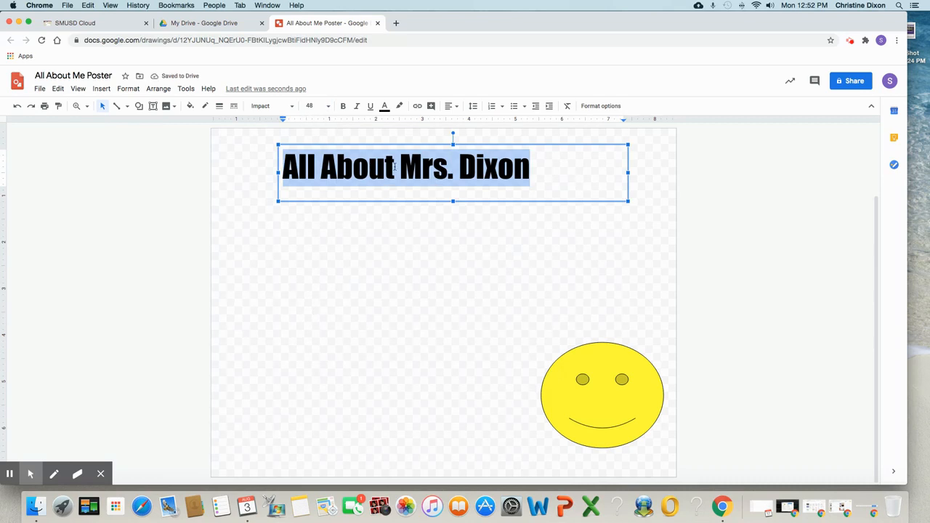
Step: Try font size 96 on the title text and undo it
{"action": "left_click", "coordinate": [314, 105]}
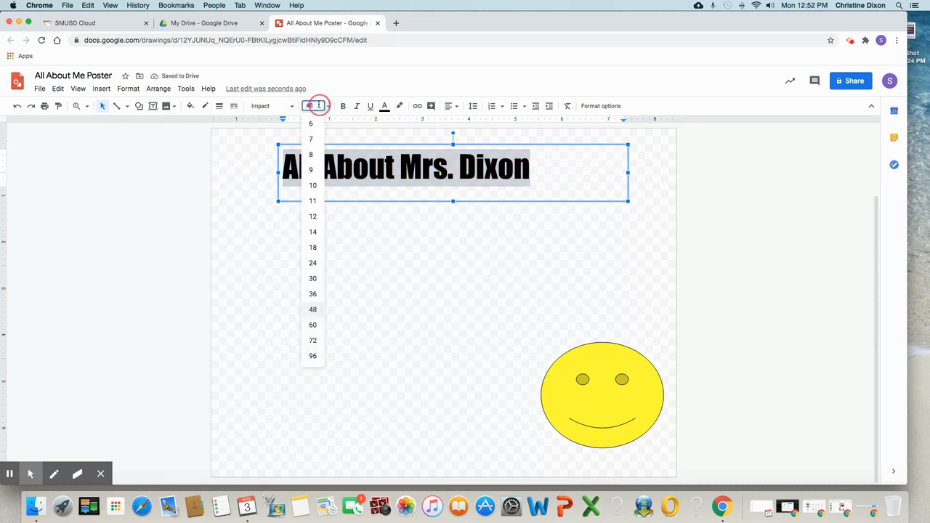
{"action": "left_click", "coordinate": [313, 357]}
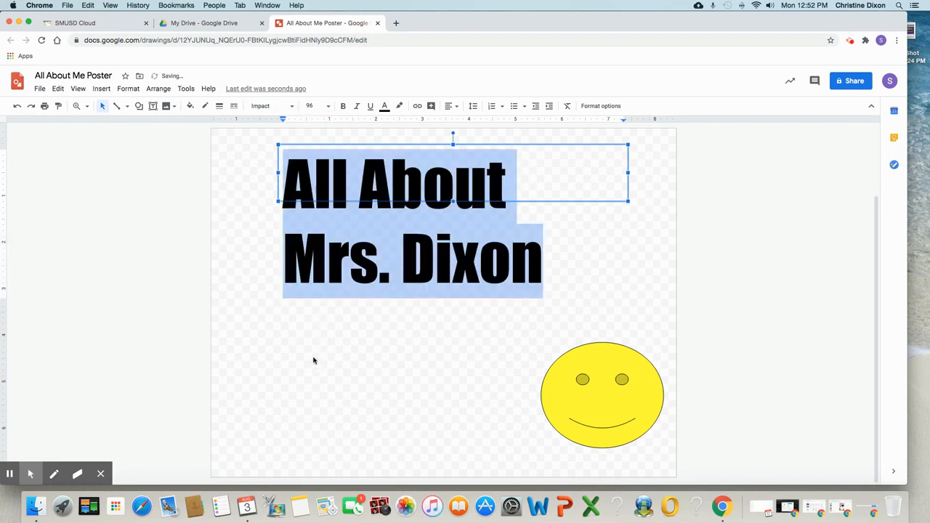
{"action": "left_click", "coordinate": [17, 107]}
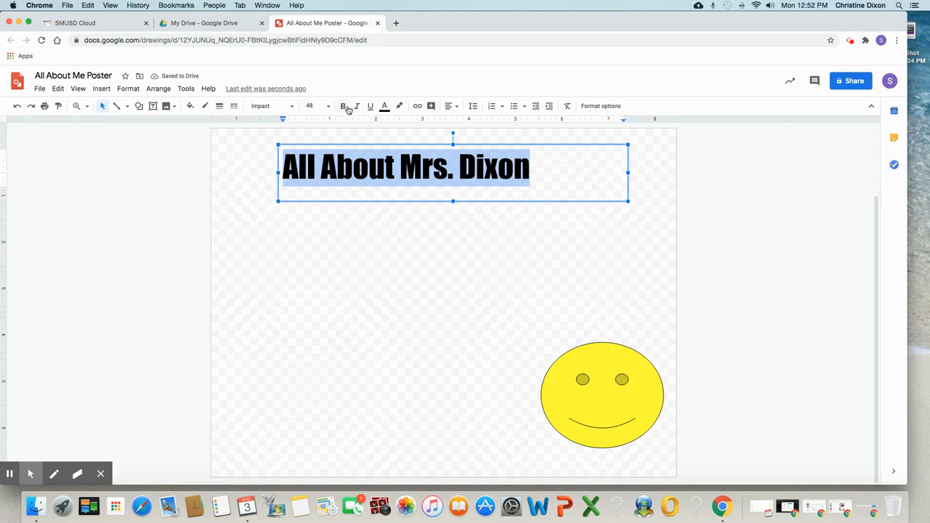
Step: Try bold, italic and underline formatting on the title text, turning each one off again
{"action": "left_click", "coordinate": [345, 107]}
{"action": "left_click", "coordinate": [346, 108]}
{"action": "left_click", "coordinate": [357, 107]}
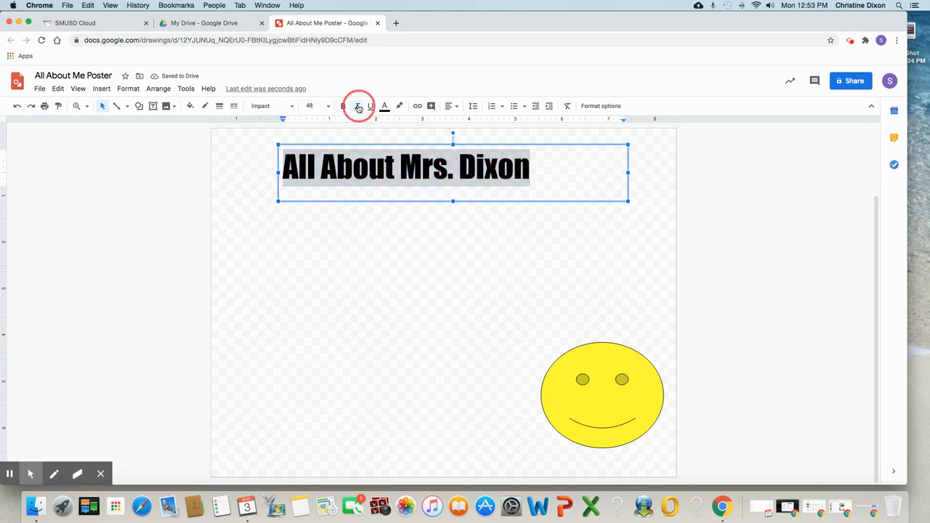
{"action": "left_click", "coordinate": [357, 108]}
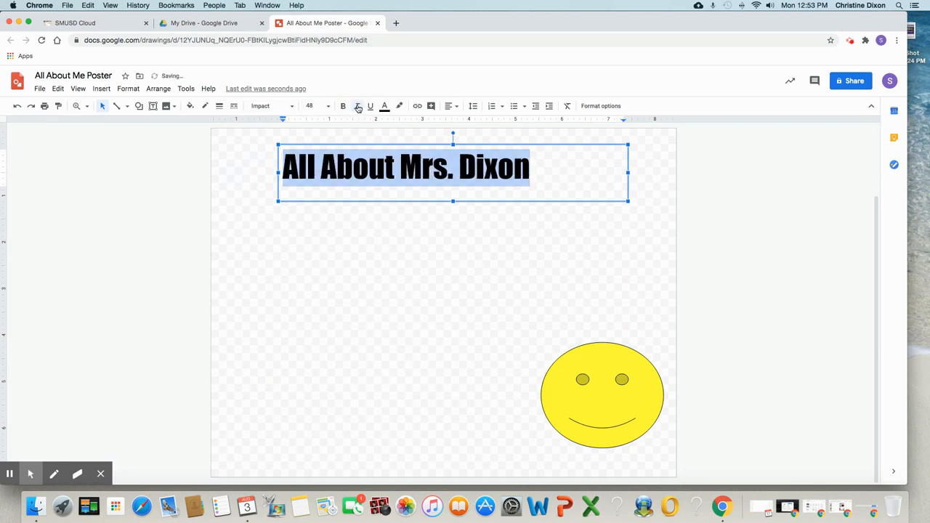
{"action": "left_click", "coordinate": [372, 107]}
{"action": "left_click", "coordinate": [371, 107]}
Step: Color the title text bright blue
{"action": "left_click", "coordinate": [384, 106]}
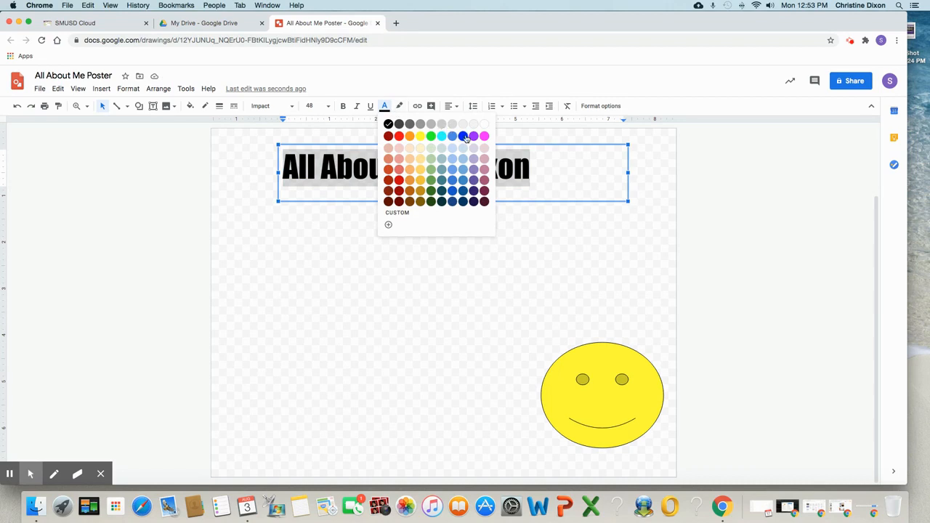
{"action": "left_click", "coordinate": [463, 136]}
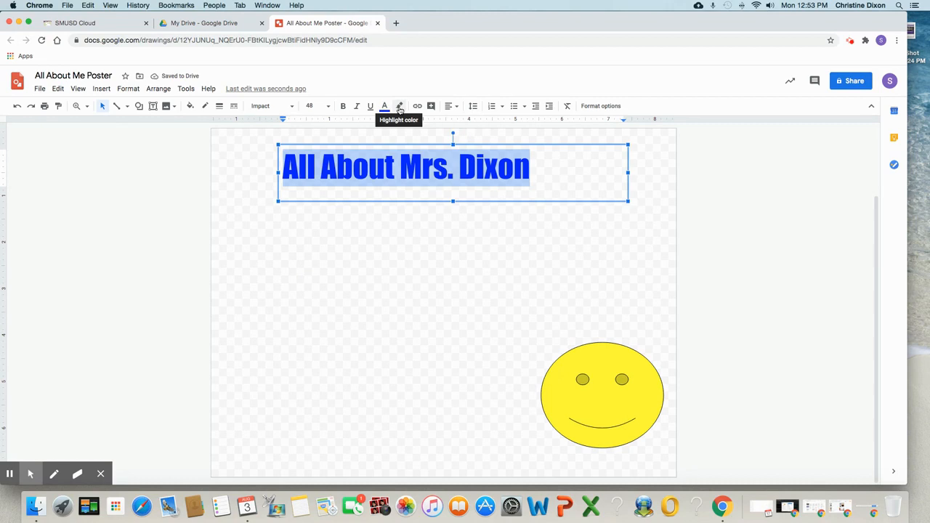
Step: Try a yellow highlight behind the title text and undo it
{"action": "left_click", "coordinate": [400, 107]}
{"action": "left_click", "coordinate": [437, 153]}
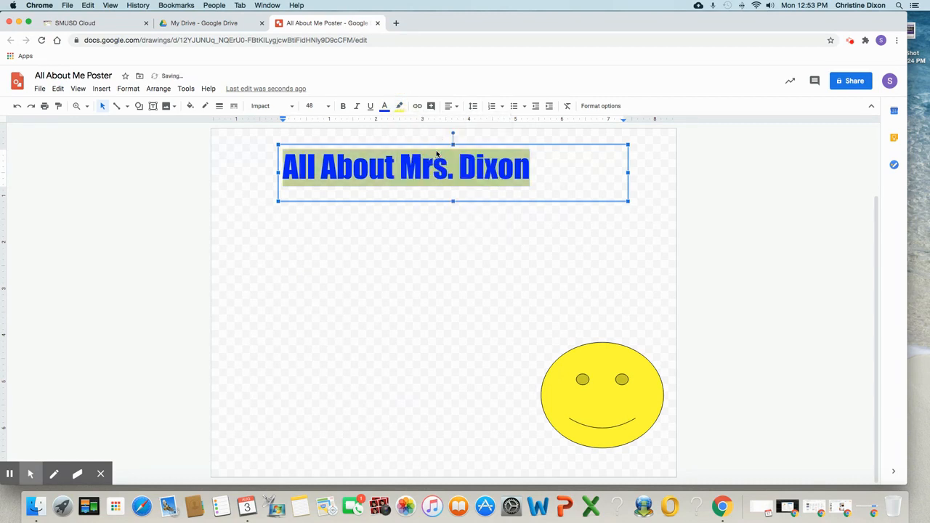
{"action": "left_click", "coordinate": [566, 171]}
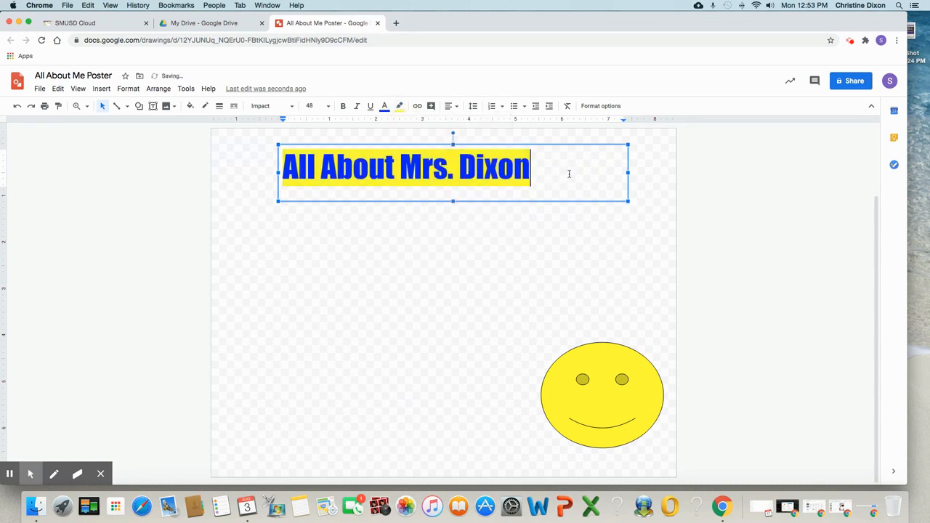
{"action": "left_click", "coordinate": [16, 106]}
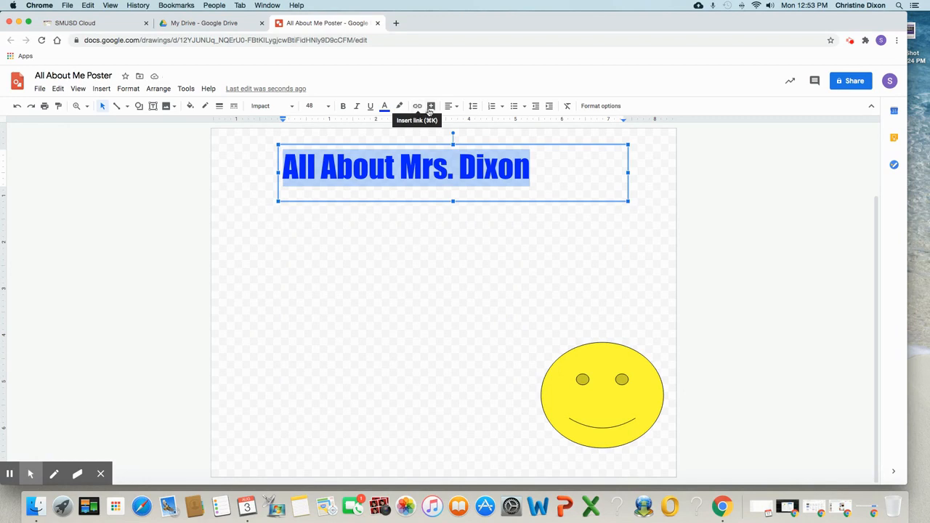
Step: Center the title text horizontally within its text box and deselect it
{"action": "left_click", "coordinate": [456, 106]}
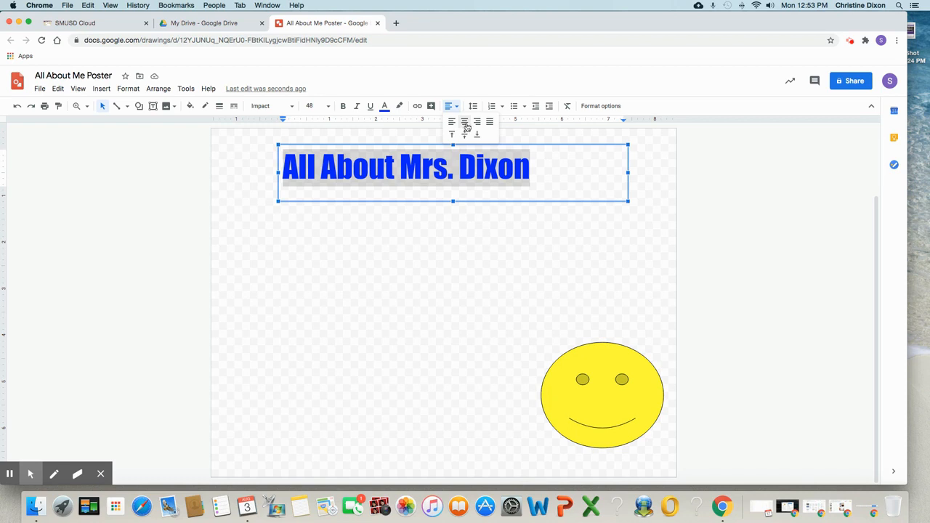
{"action": "left_click", "coordinate": [464, 124]}
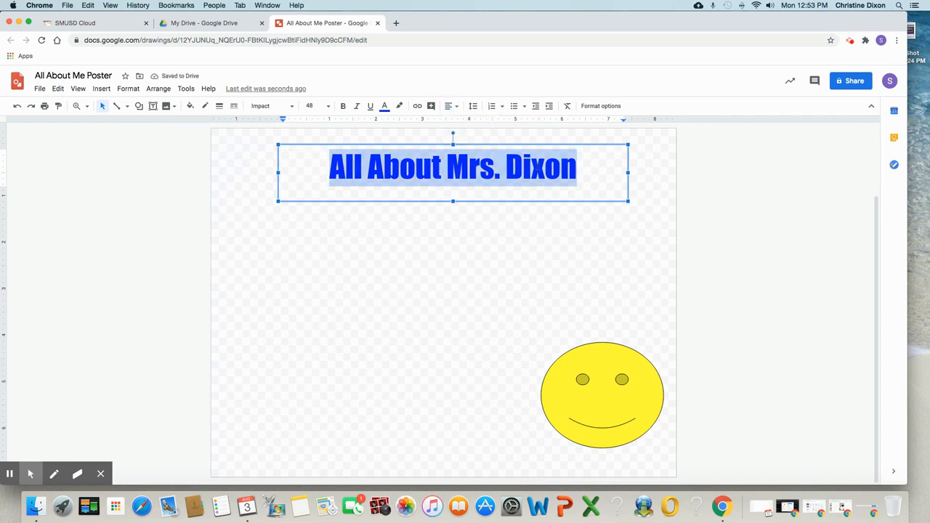
{"action": "left_click", "coordinate": [486, 268]}
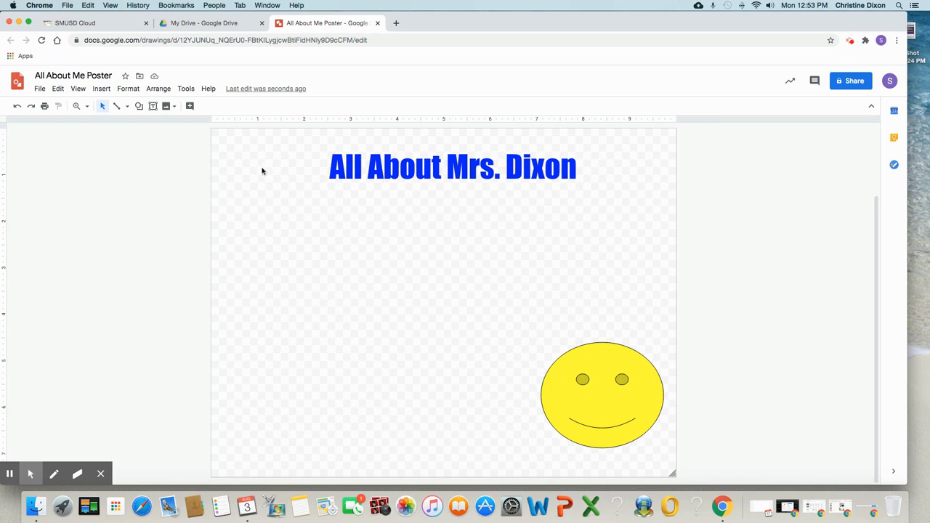
Step: Try a solid light blue color as the poster background
{"action": "right_click", "coordinate": [348, 286]}
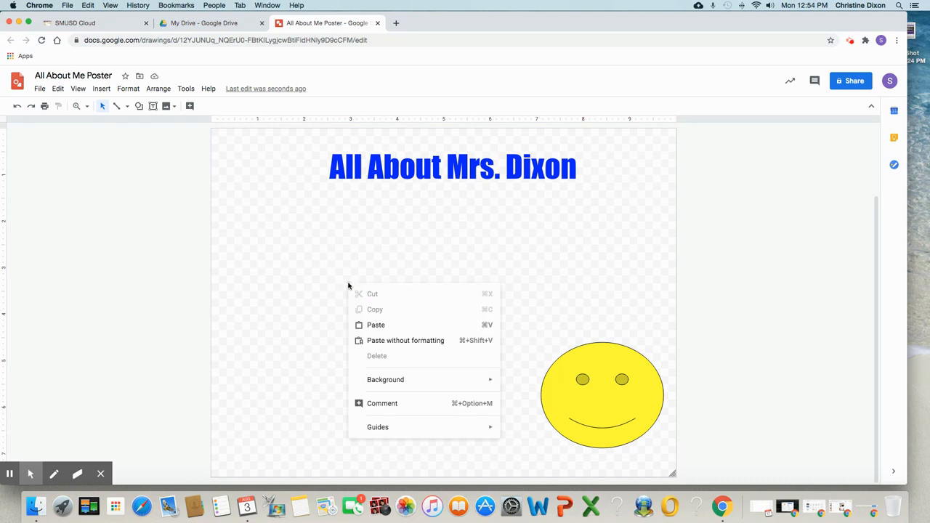
{"action": "mouse_move", "coordinate": [410, 390]}
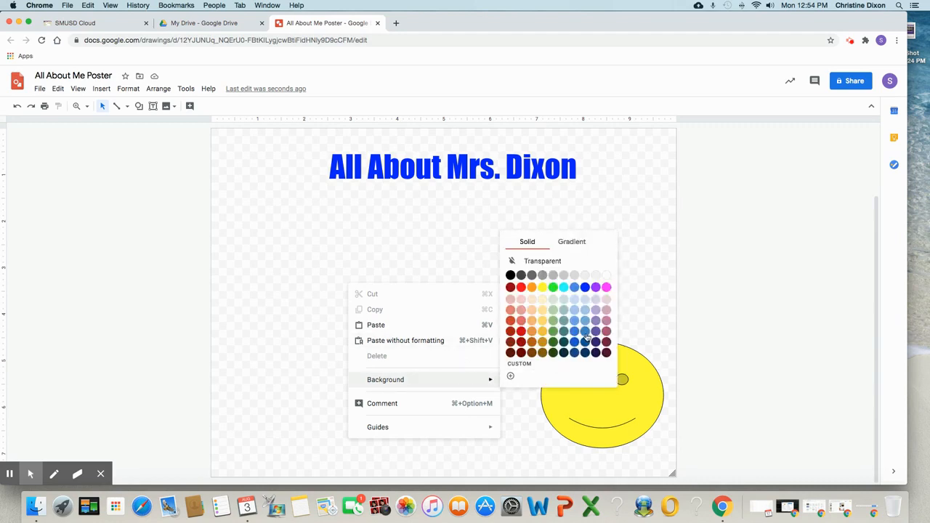
{"action": "left_click", "coordinate": [586, 304]}
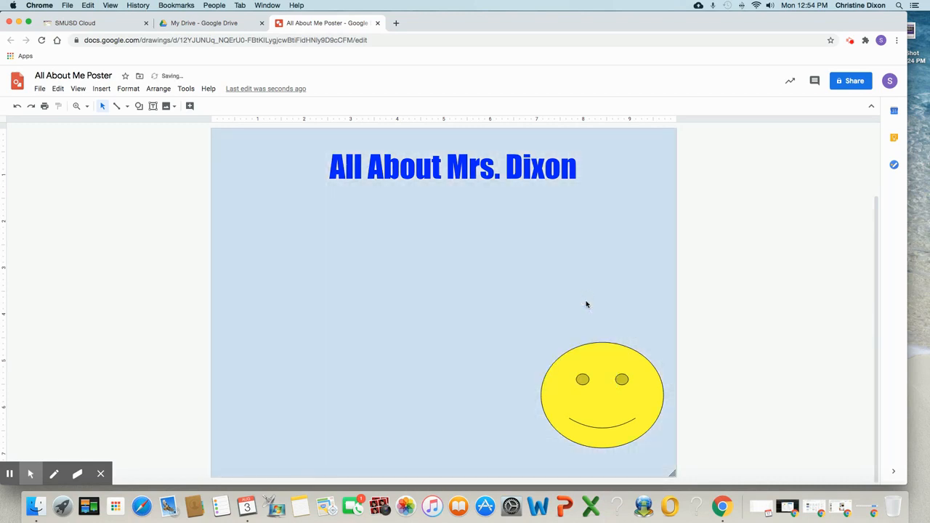
Step: Set the poster background to a light blue radial gradient that is paler in the center
{"action": "right_click", "coordinate": [361, 266]}
{"action": "mouse_move", "coordinate": [413, 368]}
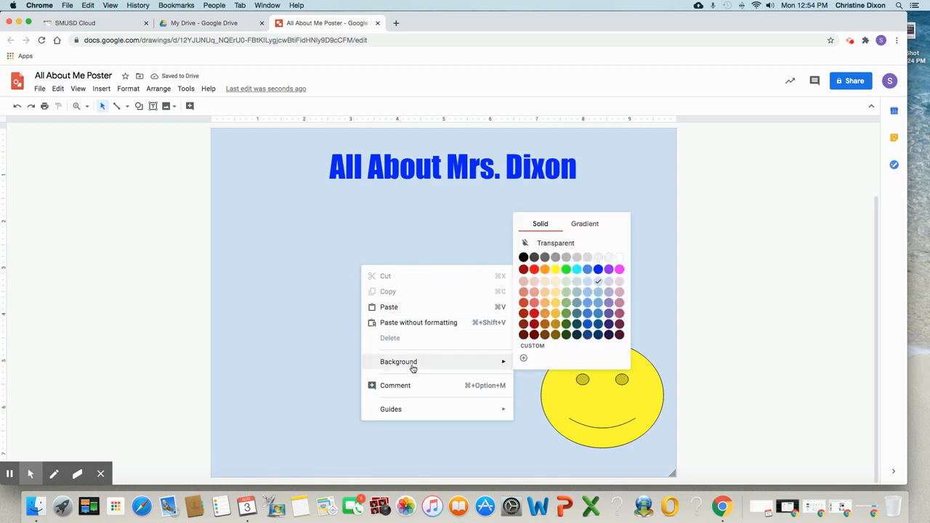
{"action": "left_click", "coordinate": [600, 229]}
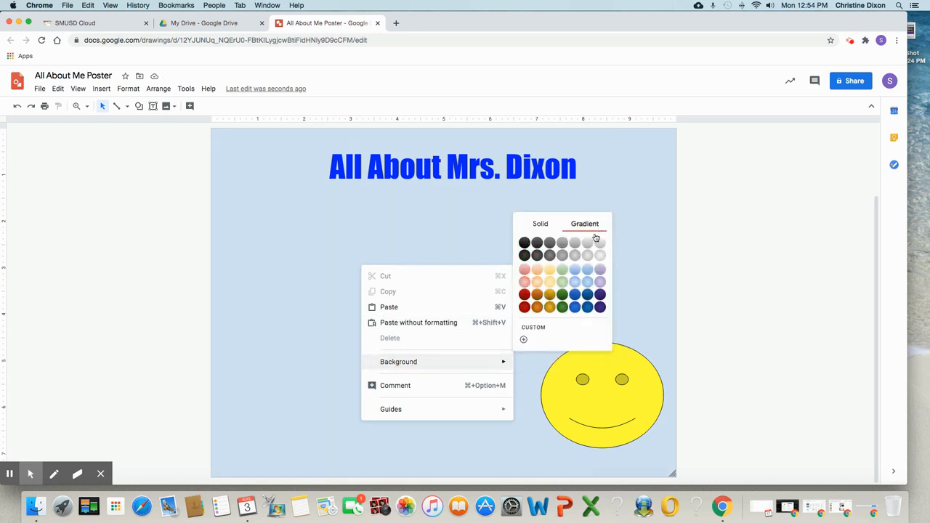
{"action": "left_click", "coordinate": [589, 281]}
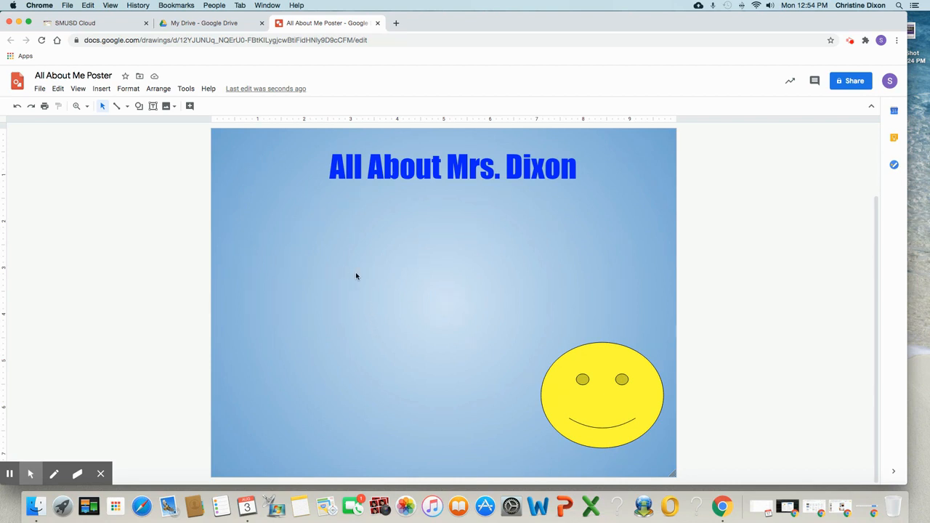
Step: Open the web image search and look for "sea turtles"
{"action": "left_click", "coordinate": [170, 107]}
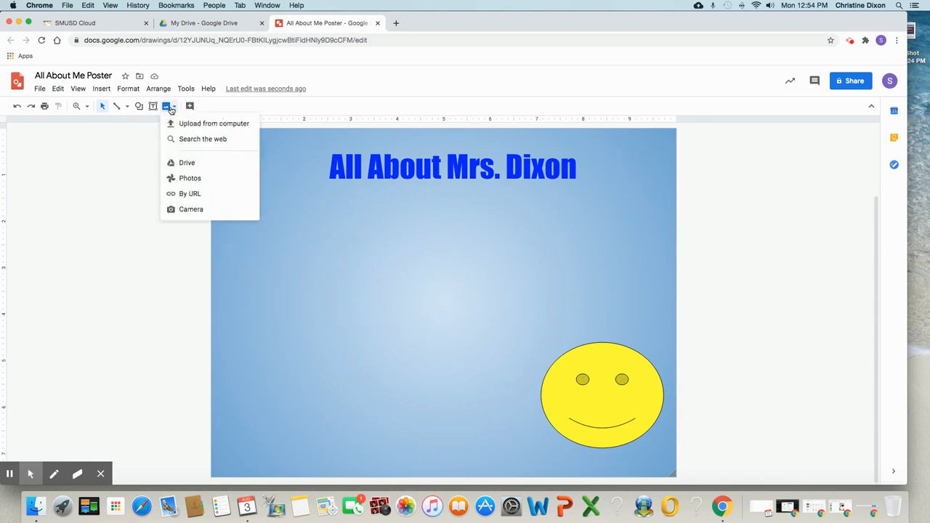
{"action": "left_click", "coordinate": [191, 139]}
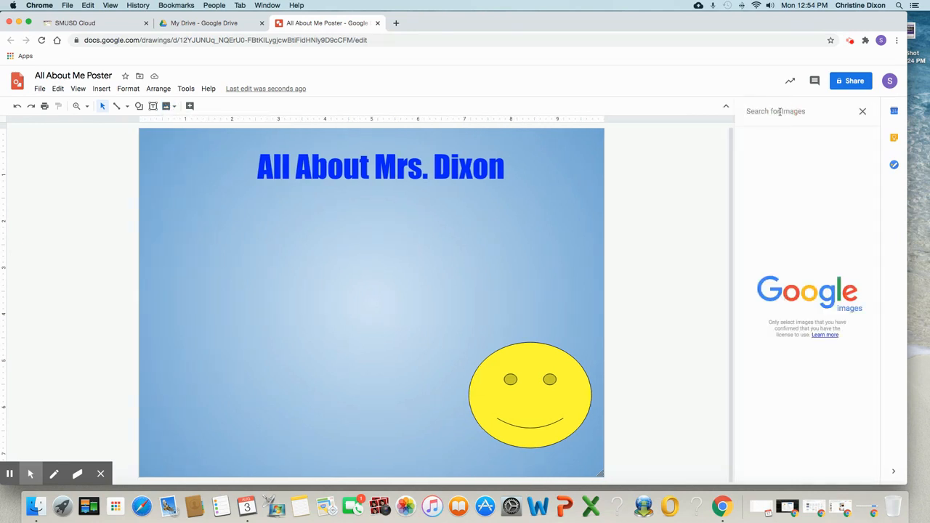
{"action": "type", "text": "se"}
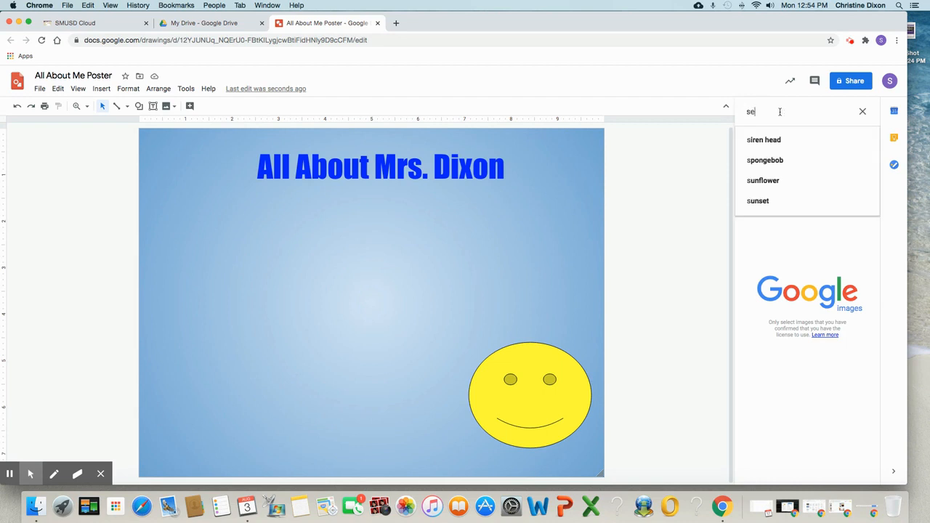
{"action": "type", "text": "a turtles"}
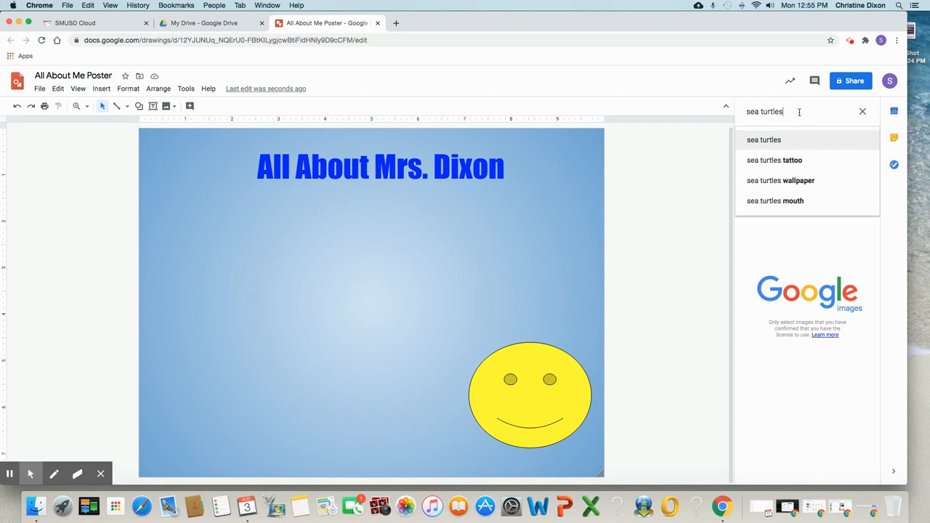
{"action": "key", "text": "Return"}
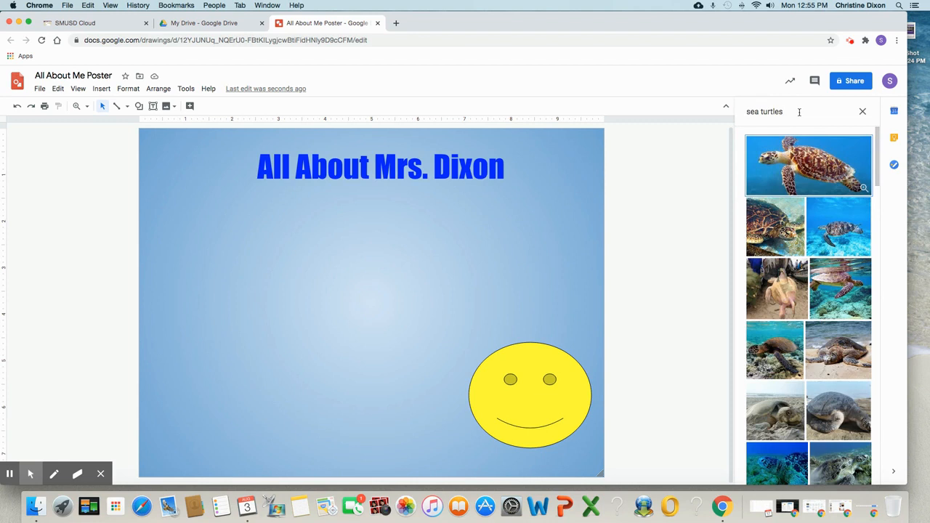
Step: Insert the first search result, the swimming sea turtle photo, onto the poster below the title
{"action": "scroll", "coordinate": [820, 330], "scroll_direction": "down", "scroll_amount": 5}
{"action": "scroll", "coordinate": [820, 330], "scroll_direction": "down", "scroll_amount": 3}
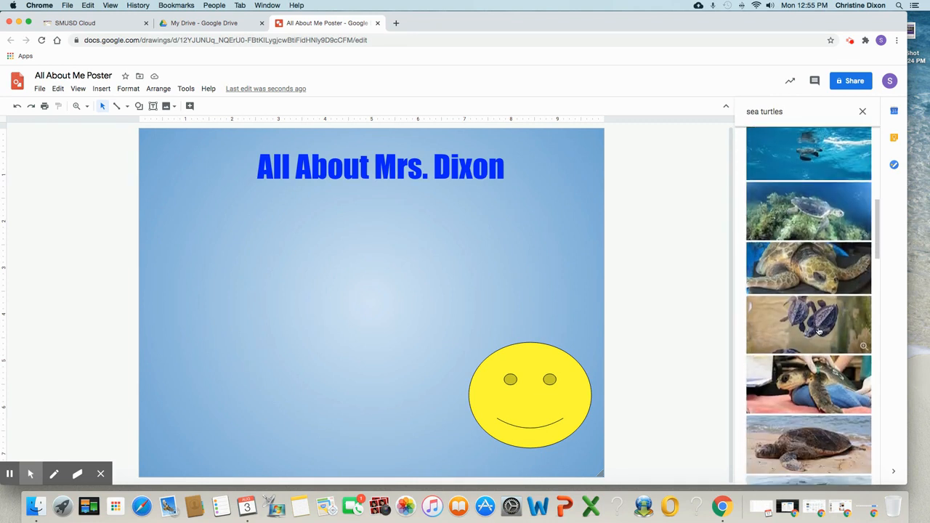
{"action": "scroll", "coordinate": [819, 331], "scroll_direction": "up", "scroll_amount": 7}
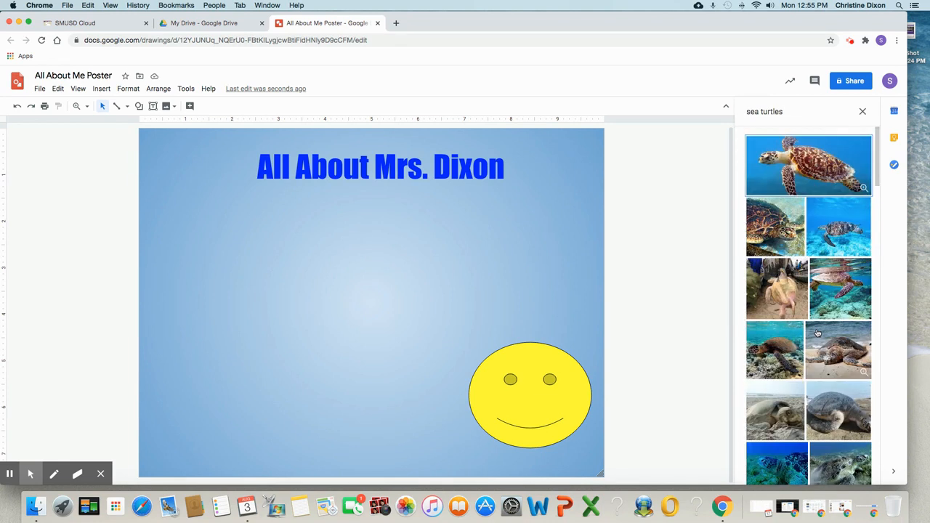
{"action": "left_click", "coordinate": [828, 169]}
{"action": "left_click_drag", "start_coordinate": [827, 168], "coordinate": [247, 267]}
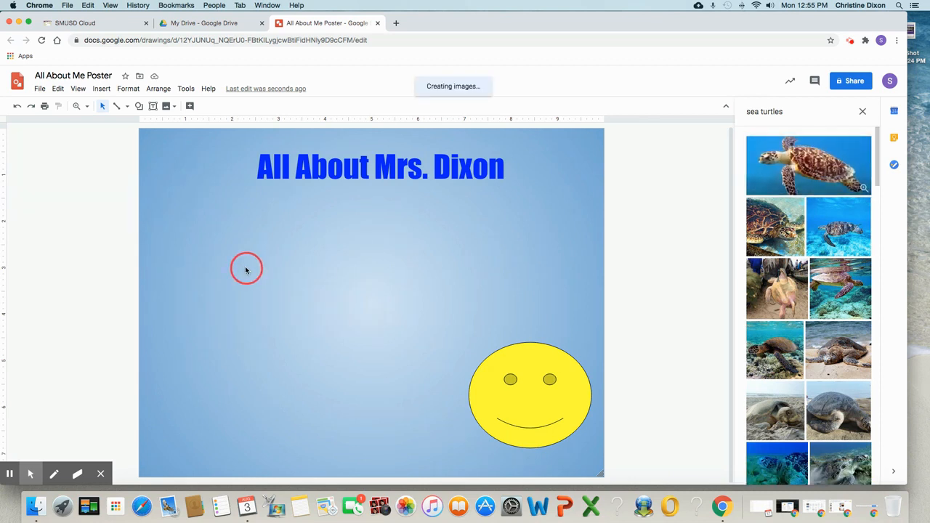
Step: Undo the repeated insertion of the turtle photo, and shrink the photo to about 3.2 inches wide near the poster's left edge
{"action": "left_click", "coordinate": [828, 164]}
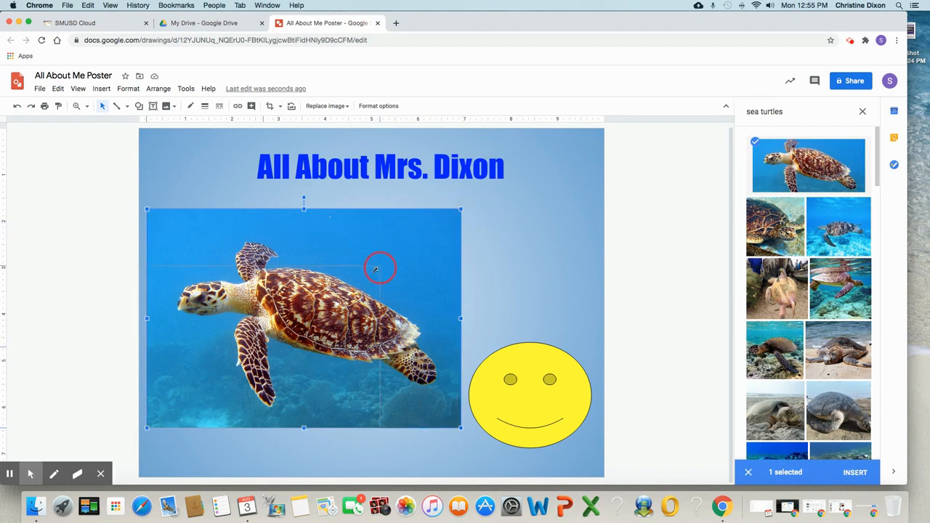
{"action": "key", "text": "super+z"}
{"action": "left_click_drag", "start_coordinate": [231, 350], "coordinate": [242, 270]}
{"action": "left_click_drag", "start_coordinate": [326, 231], "coordinate": [305, 245]}
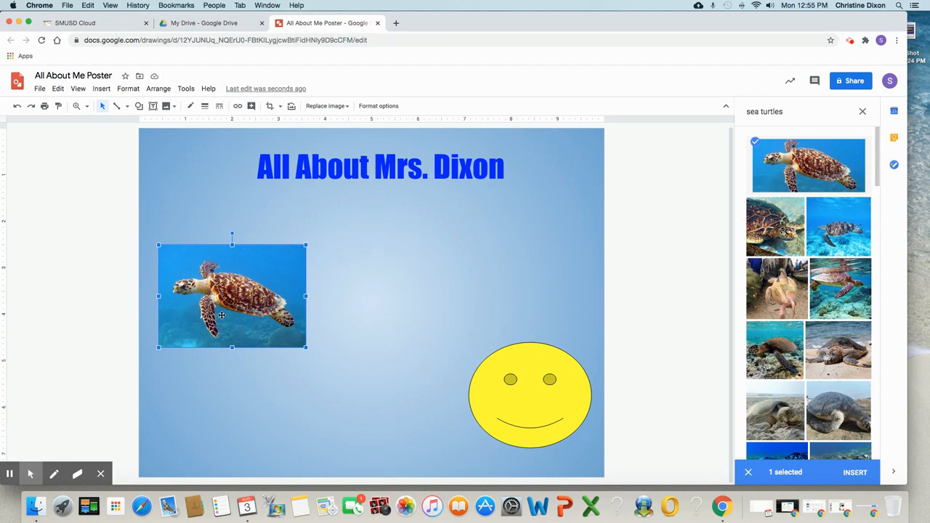
Step: Crop a thin strip off the top, left and right edges of the turtle photo
{"action": "left_click", "coordinate": [270, 107]}
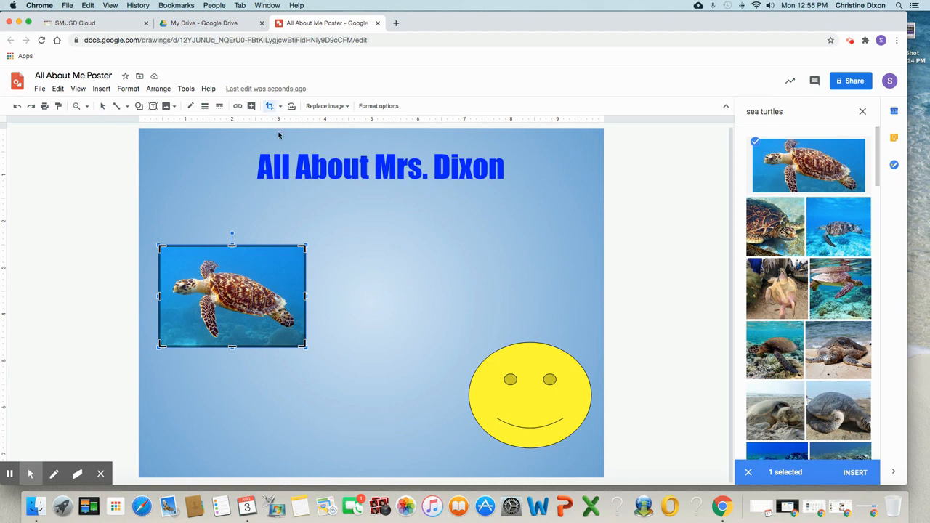
{"action": "left_click_drag", "start_coordinate": [232, 245], "coordinate": [234, 256]}
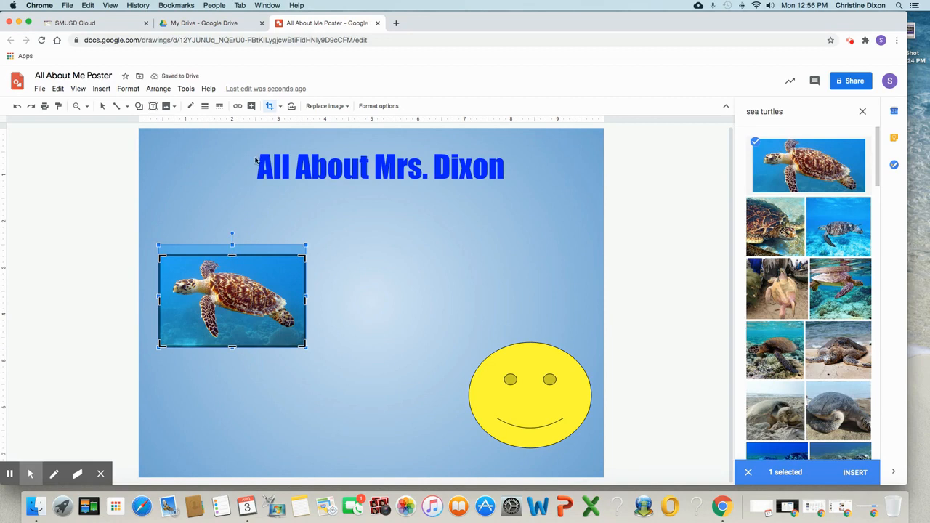
{"action": "left_click", "coordinate": [408, 216]}
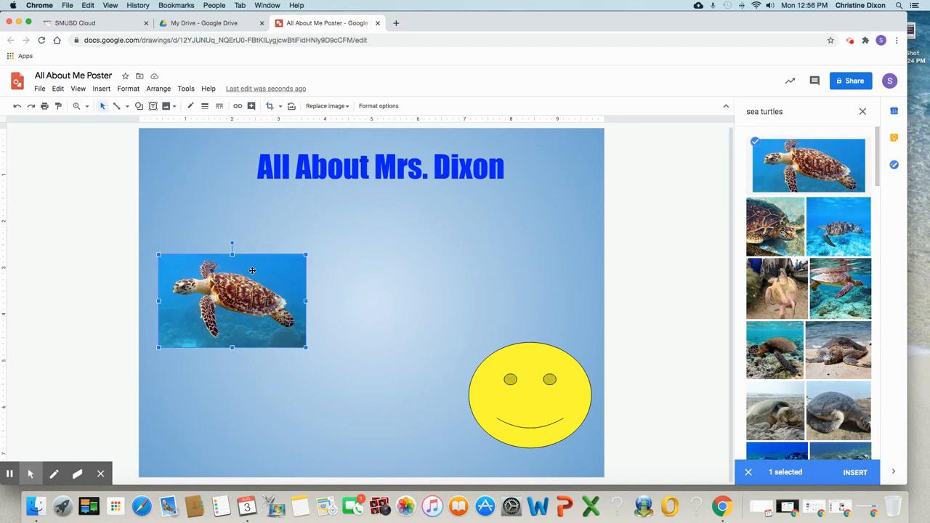
{"action": "left_click", "coordinate": [270, 107]}
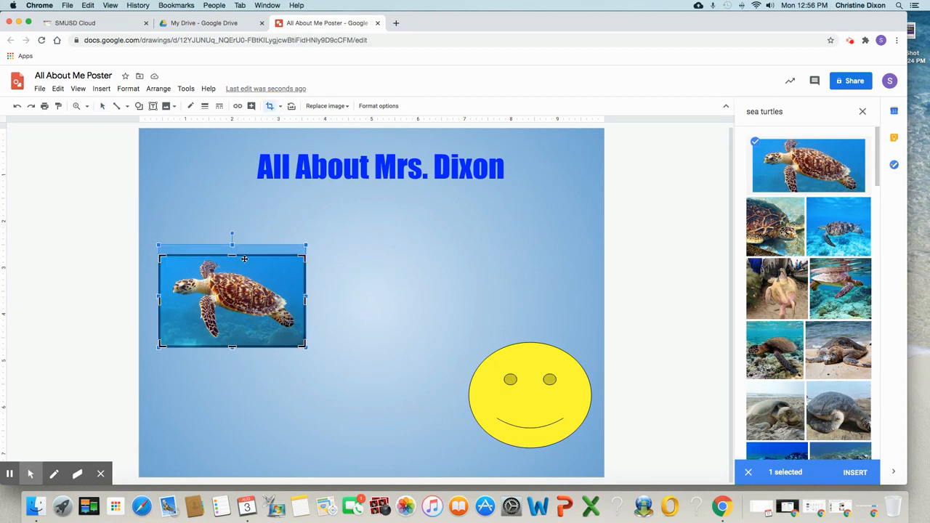
{"action": "left_click_drag", "start_coordinate": [161, 300], "coordinate": [168, 300]}
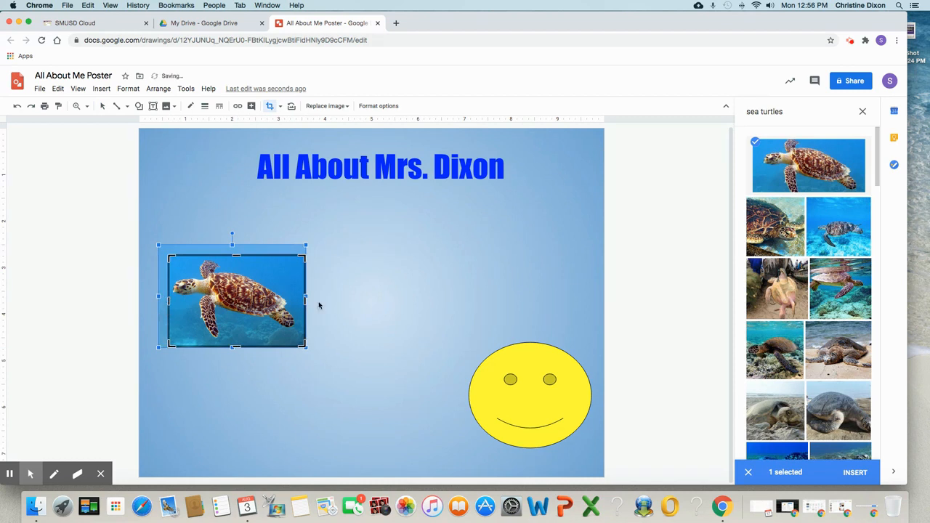
{"action": "left_click_drag", "start_coordinate": [305, 301], "coordinate": [300, 300]}
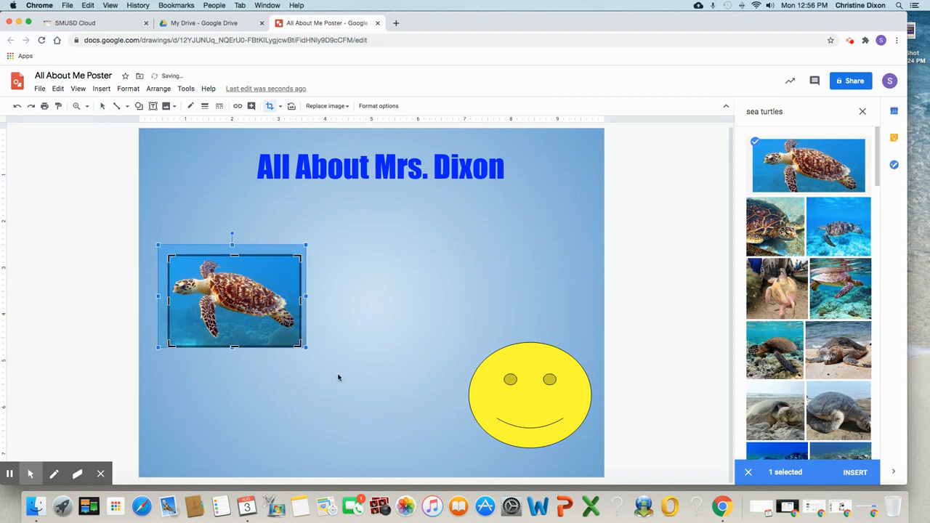
{"action": "key", "text": "Return"}
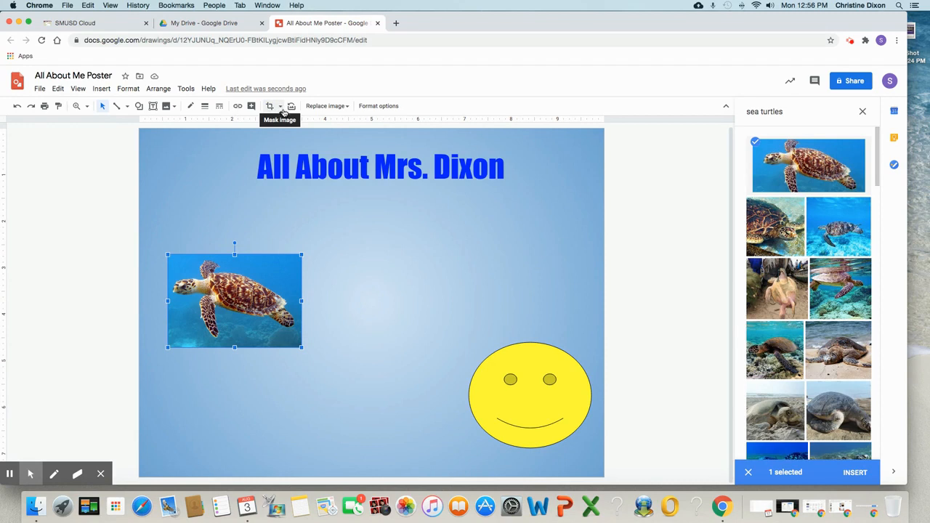
Step: Try masking the turtle photo with the rounded rectangle shape
{"action": "left_click", "coordinate": [280, 107]}
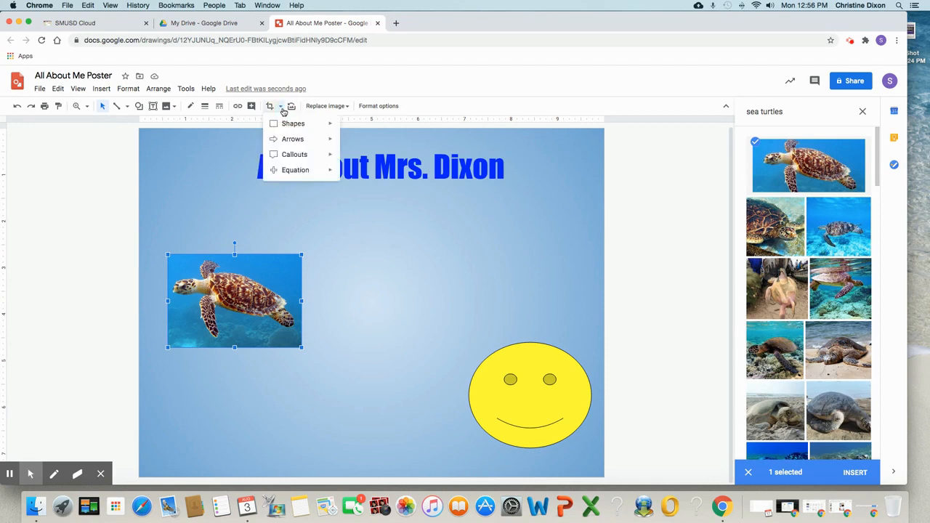
{"action": "mouse_move", "coordinate": [290, 126]}
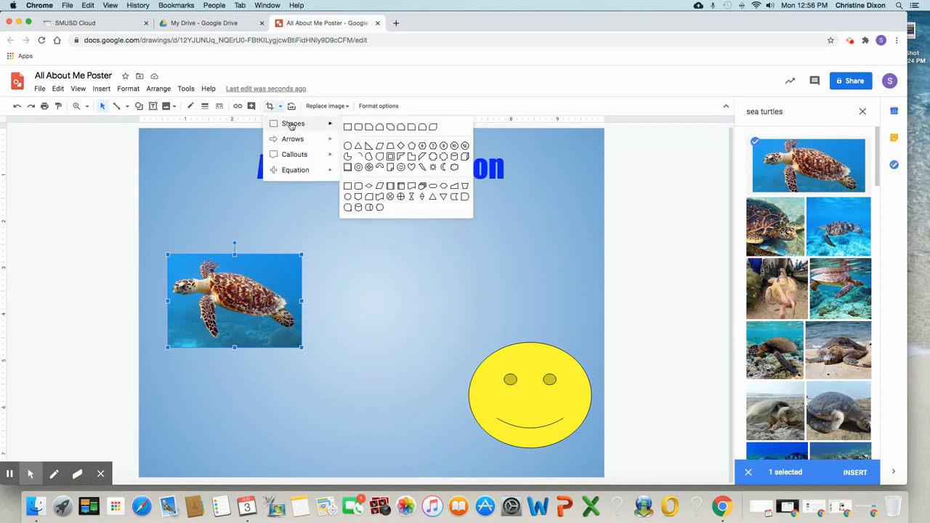
{"action": "left_click", "coordinate": [359, 128]}
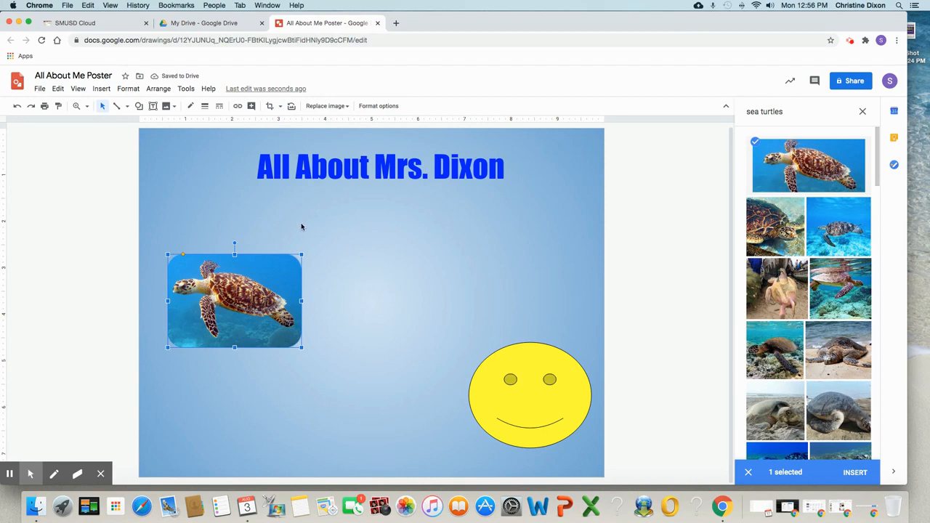
Step: Mask the turtle photo with the rectangle shape that has two diagonal corners snipped, and move the photo up closer to the title
{"action": "left_click", "coordinate": [281, 107]}
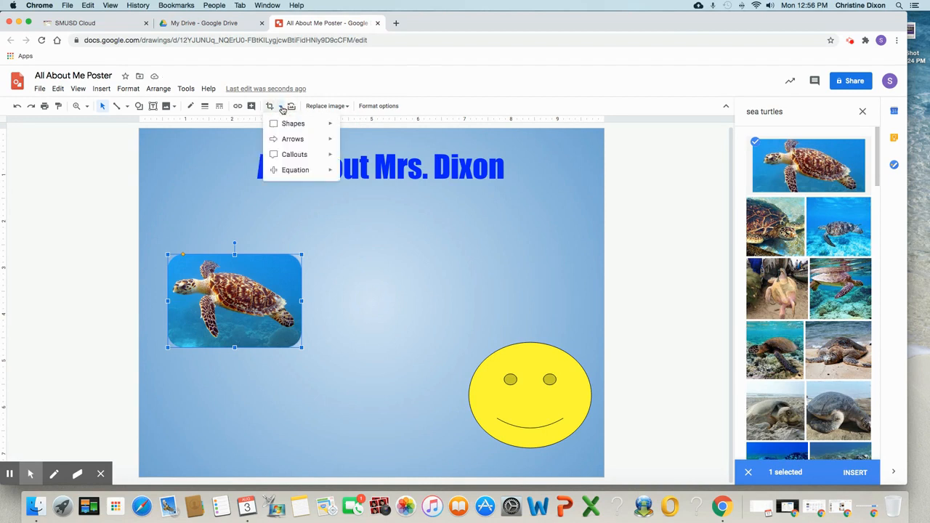
{"action": "mouse_move", "coordinate": [289, 129]}
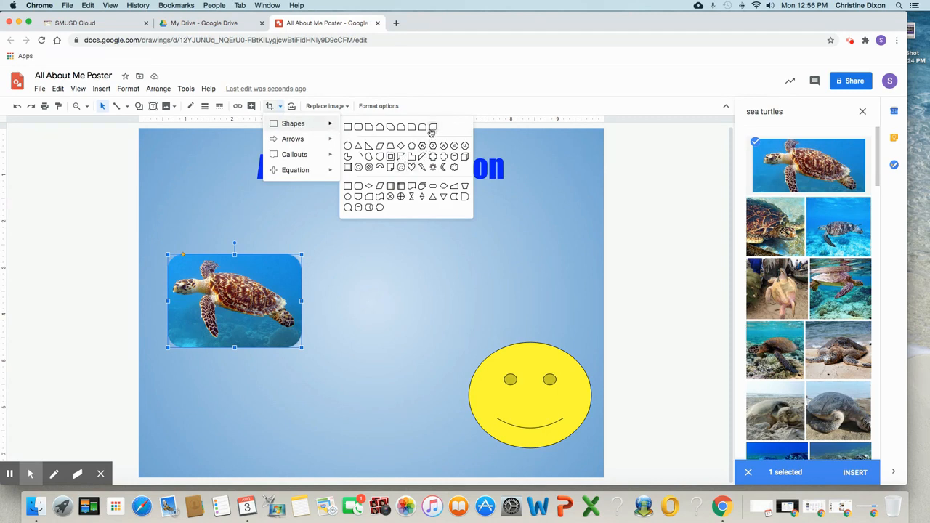
{"action": "left_click", "coordinate": [390, 127]}
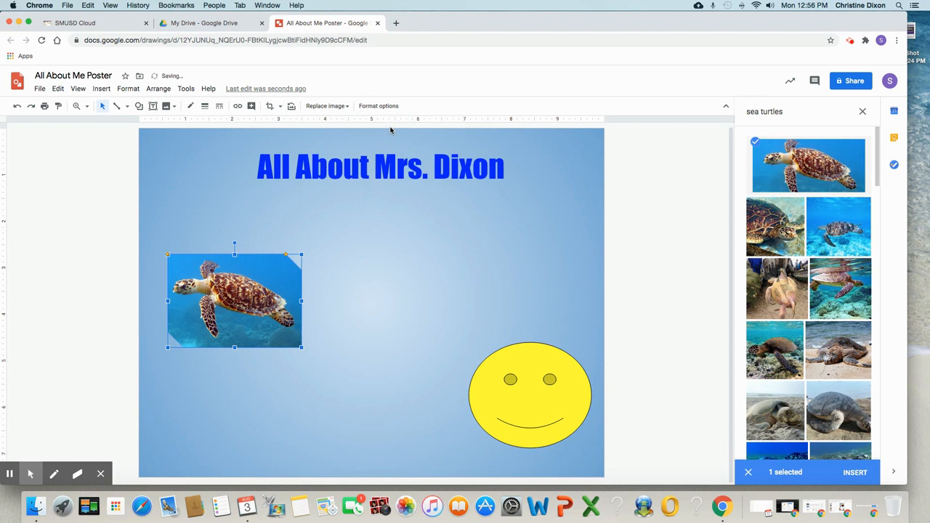
{"action": "left_click", "coordinate": [347, 283]}
{"action": "left_click_drag", "start_coordinate": [247, 311], "coordinate": [245, 269]}
{"action": "left_click", "coordinate": [390, 284]}
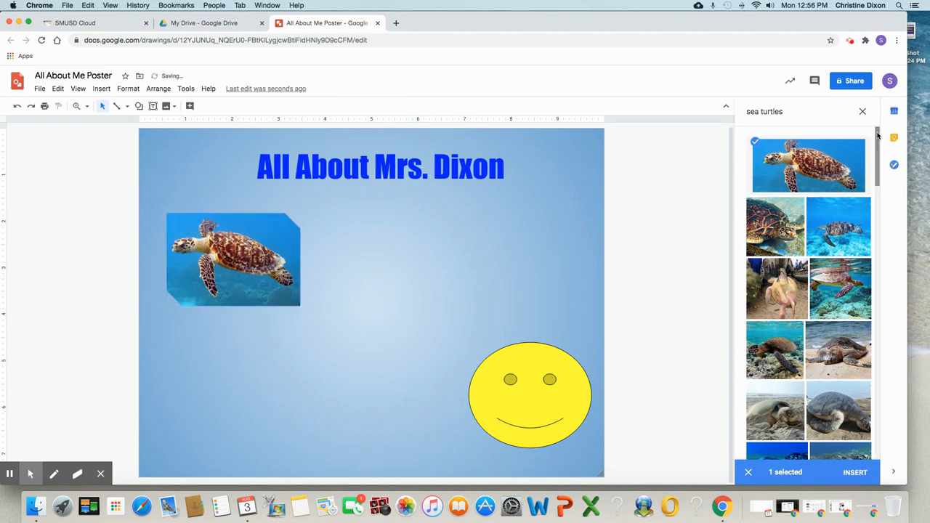
Step: Replace the sea turtles image search with a web image search for sushi
{"action": "double_click", "coordinate": [767, 111]}
{"action": "triple_click", "coordinate": [768, 111]}
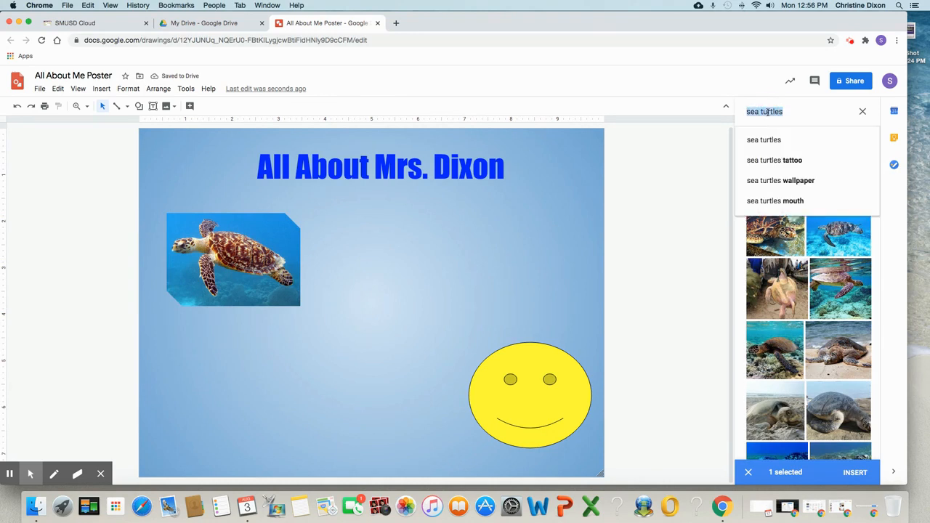
{"action": "type", "text": "suh"}
{"action": "type", "text": "h"}
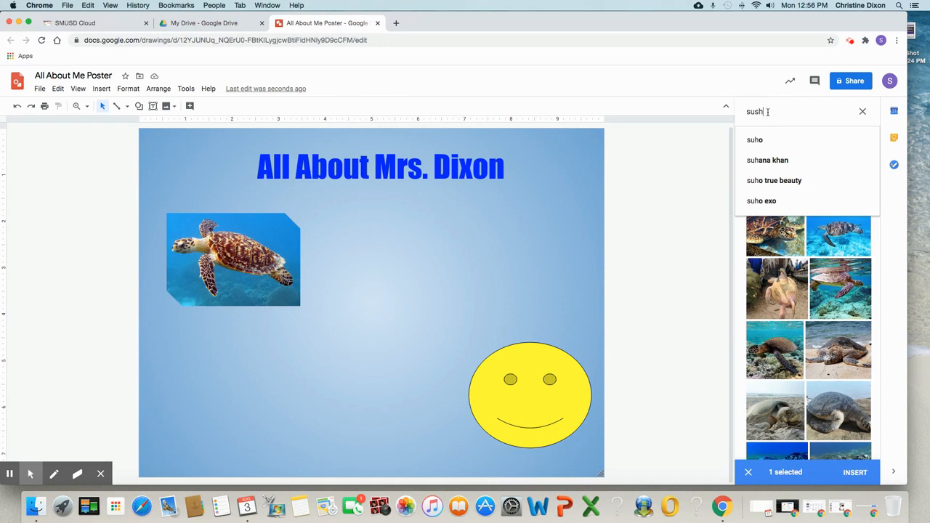
{"action": "type", "text": "i"}
{"action": "key", "text": "Return"}
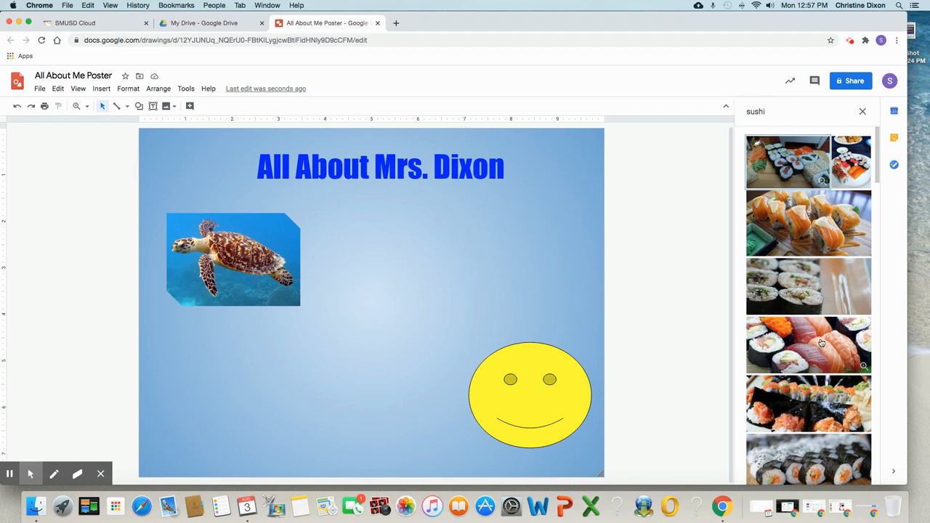
Step: Insert the photo of salmon-topped sushi rolls on black, and shrink it to about 2.7 inches wide below the turtle photo
{"action": "scroll", "coordinate": [817, 348], "scroll_direction": "down", "scroll_amount": 3}
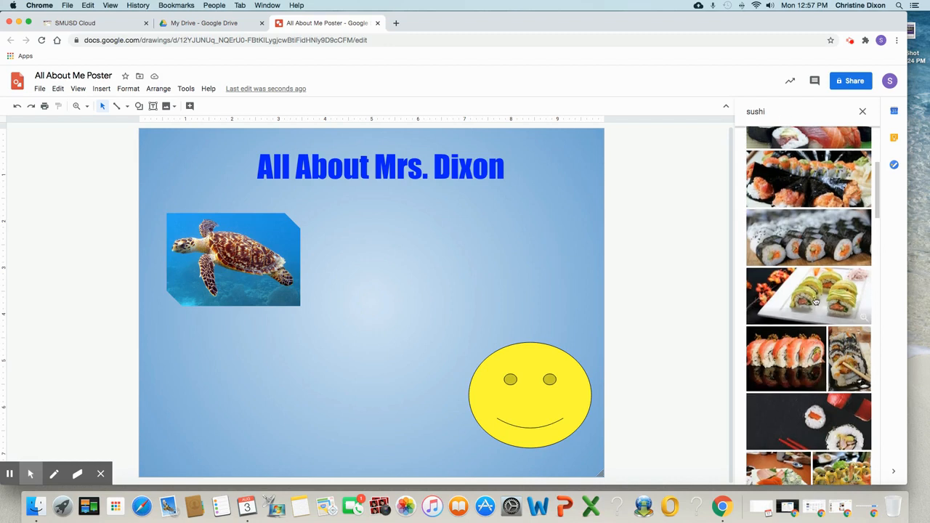
{"action": "left_click_drag", "start_coordinate": [801, 352], "coordinate": [344, 223]}
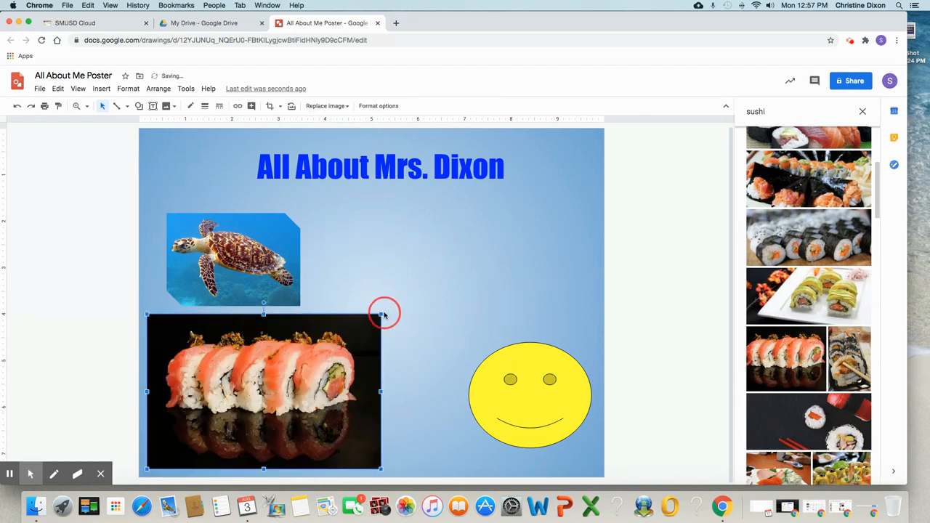
{"action": "left_click_drag", "start_coordinate": [381, 315], "coordinate": [274, 384]}
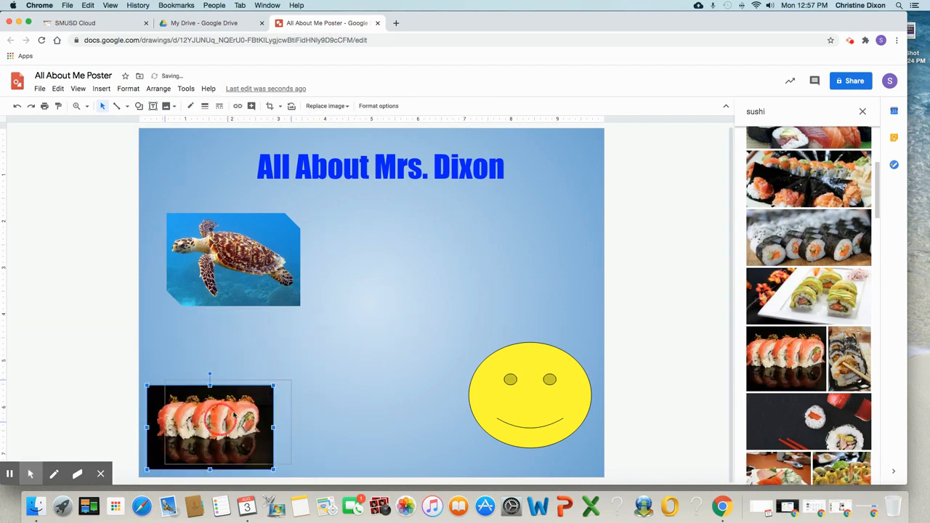
{"action": "left_click_drag", "start_coordinate": [218, 418], "coordinate": [252, 395]}
Step: Mask the sushi photo with the oval shape, enlarge it to about 3.1 inches wide and move it up beneath the turtle photo
{"action": "left_click", "coordinate": [280, 106]}
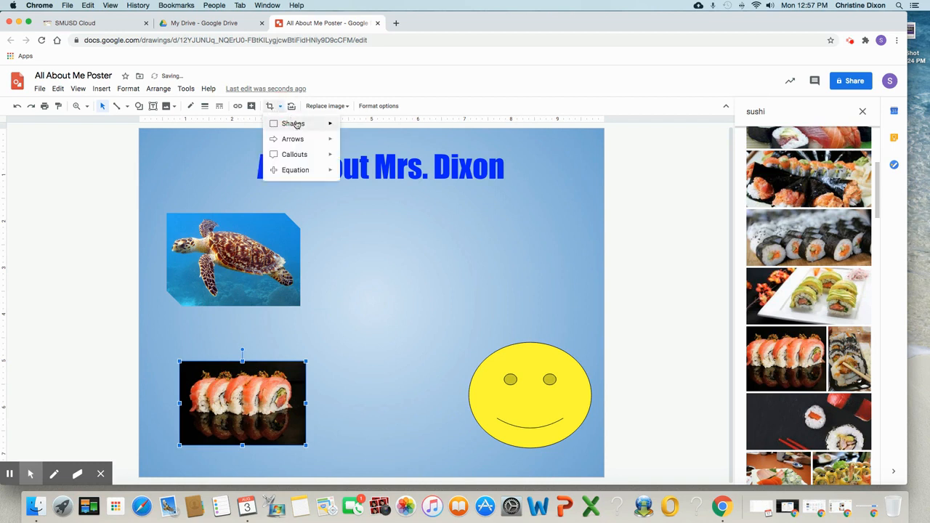
{"action": "mouse_move", "coordinate": [293, 123]}
{"action": "left_click", "coordinate": [347, 146]}
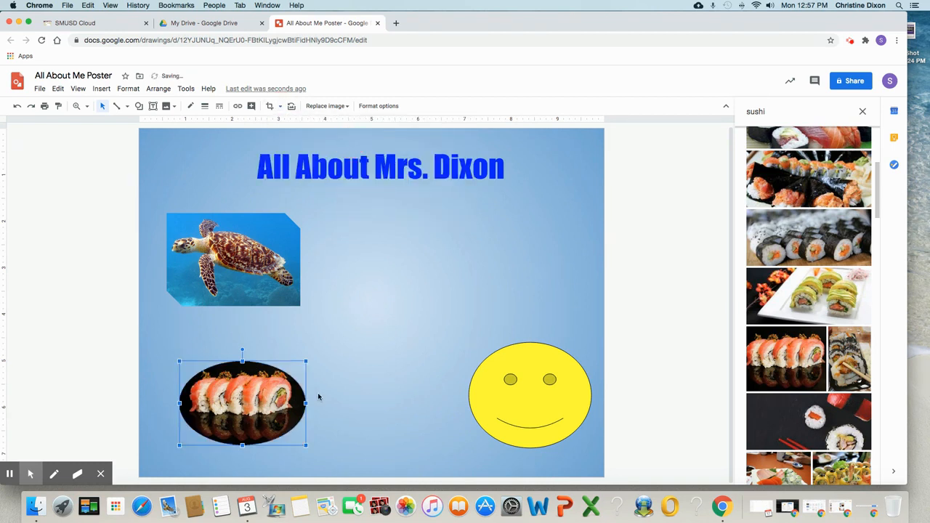
{"action": "left_click_drag", "start_coordinate": [299, 369], "coordinate": [308, 332]}
{"action": "left_click", "coordinate": [369, 454]}
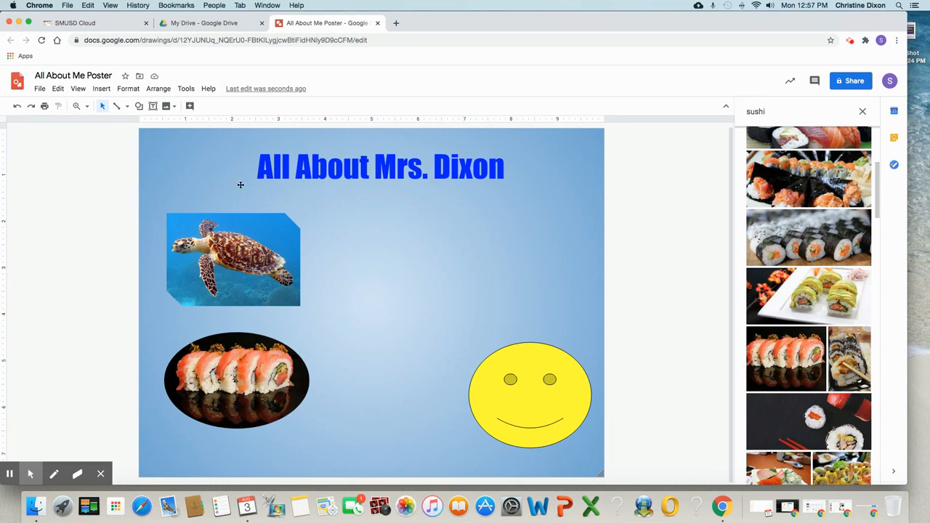
Step: Add a text box reading "I love sea turtles!", about 2.2 inches wide, between the turtle and sushi photos
{"action": "left_click", "coordinate": [153, 109]}
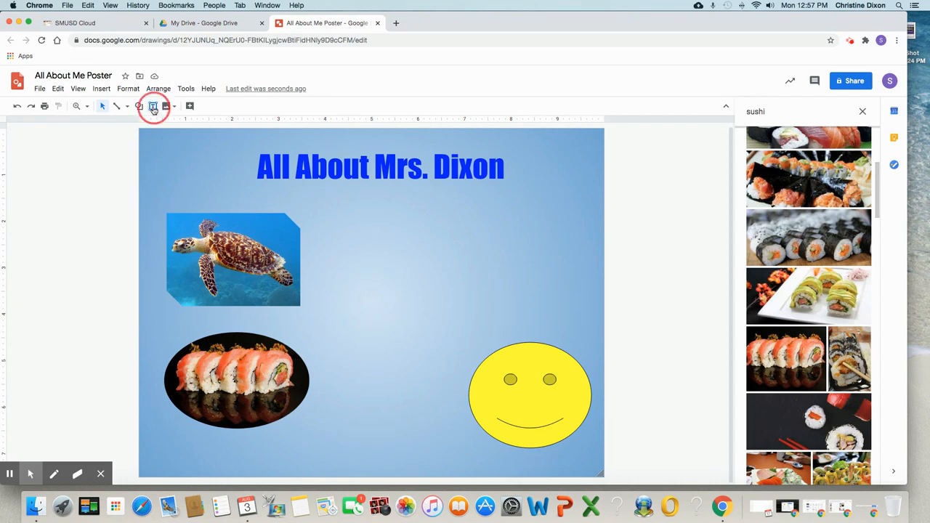
{"action": "left_click", "coordinate": [321, 227]}
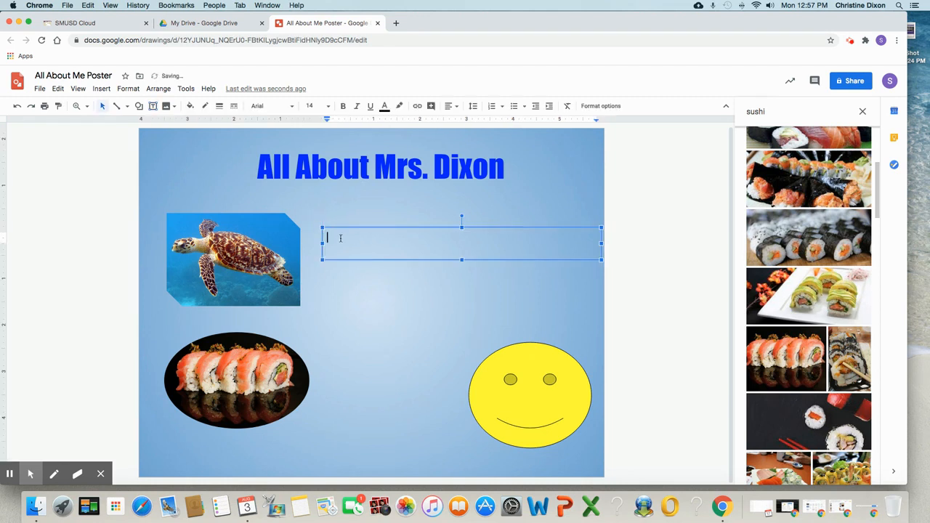
{"action": "type", "text": "I love Sea Tu"}
{"action": "key", "text": "BackSpace"}
{"action": "key", "text": "BackSpace"}
{"action": "key", "text": "BackSpace"}
{"action": "key", "text": "BackSpace"}
{"action": "key", "text": "BackSpace"}
{"action": "key", "text": "BackSpace"}
{"action": "type", "text": "sea turtle"}
{"action": "left_click_drag", "start_coordinate": [352, 228], "coordinate": [217, 306]}
{"action": "left_click_drag", "start_coordinate": [466, 322], "coordinate": [290, 321]}
Step: Format the turtle caption in Comfortaa at size 18, and widen its text box to about 2.6 inches so it fits one line
{"action": "left_click", "coordinate": [263, 317]}
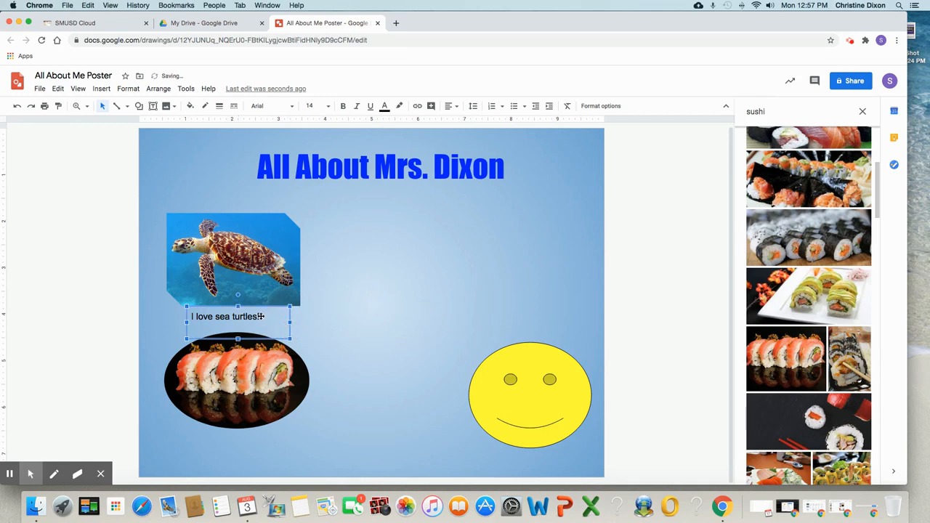
{"action": "left_click", "coordinate": [260, 317]}
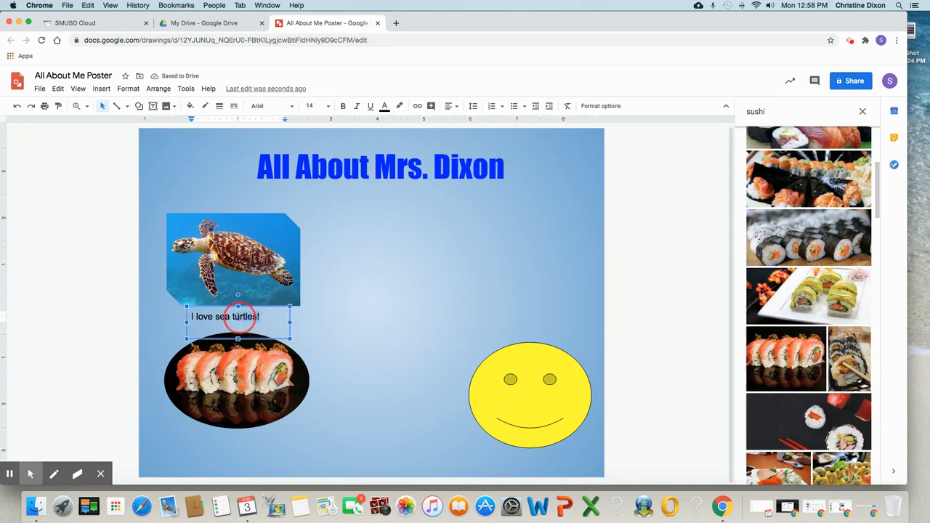
{"action": "left_click", "coordinate": [188, 316]}
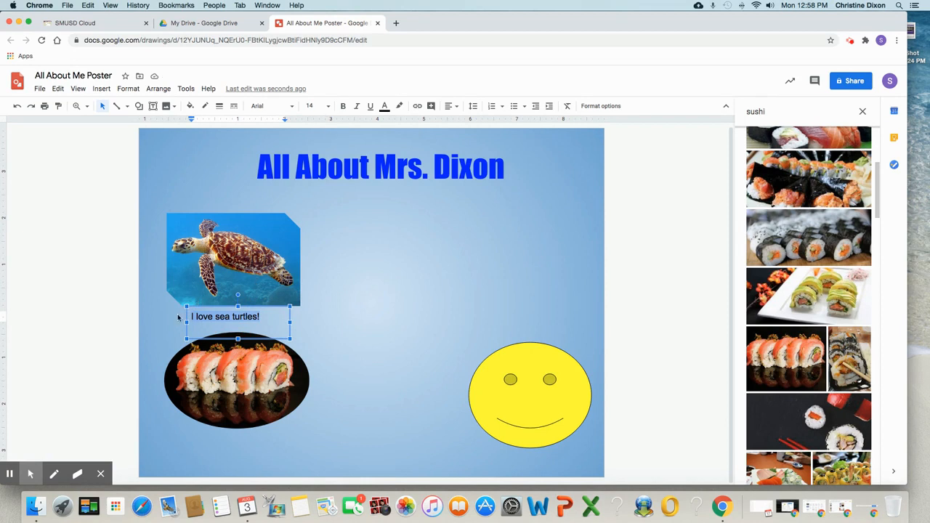
{"action": "left_click", "coordinate": [293, 108]}
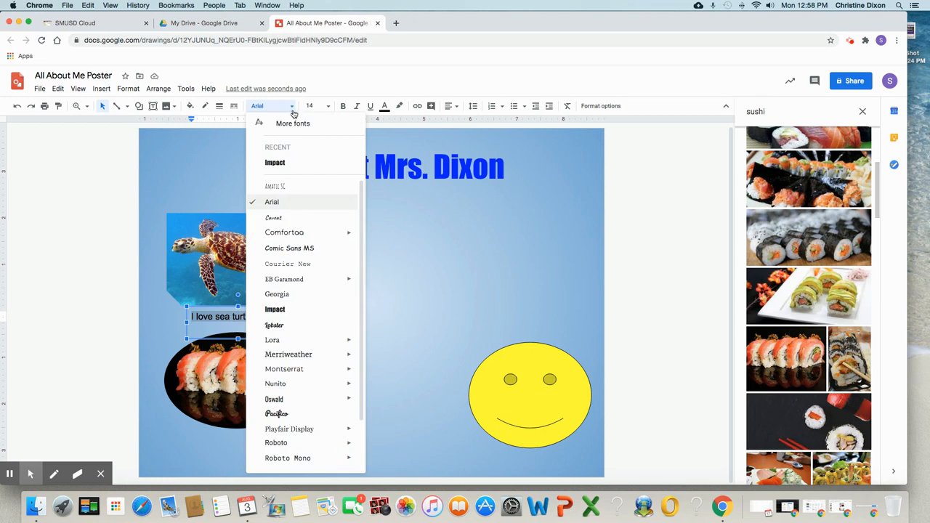
{"action": "left_click", "coordinate": [292, 235]}
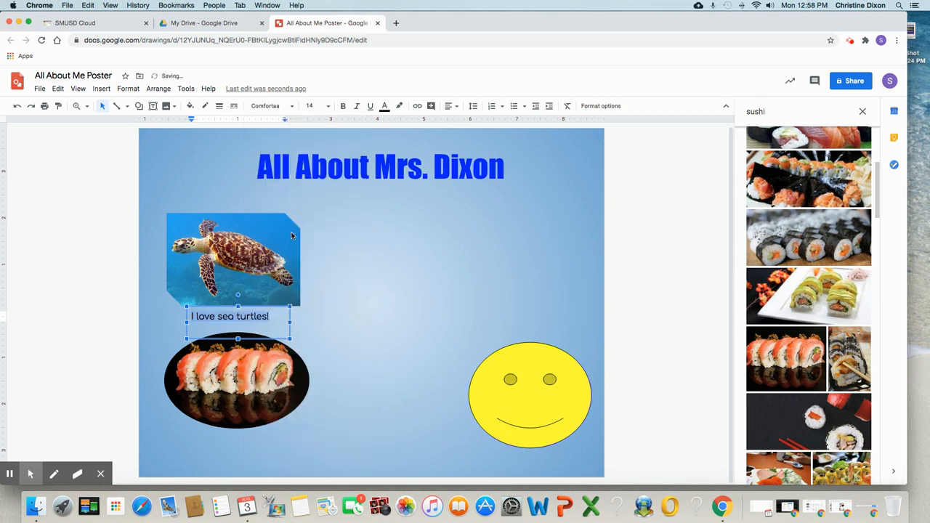
{"action": "left_click", "coordinate": [328, 106]}
{"action": "left_click", "coordinate": [313, 247]}
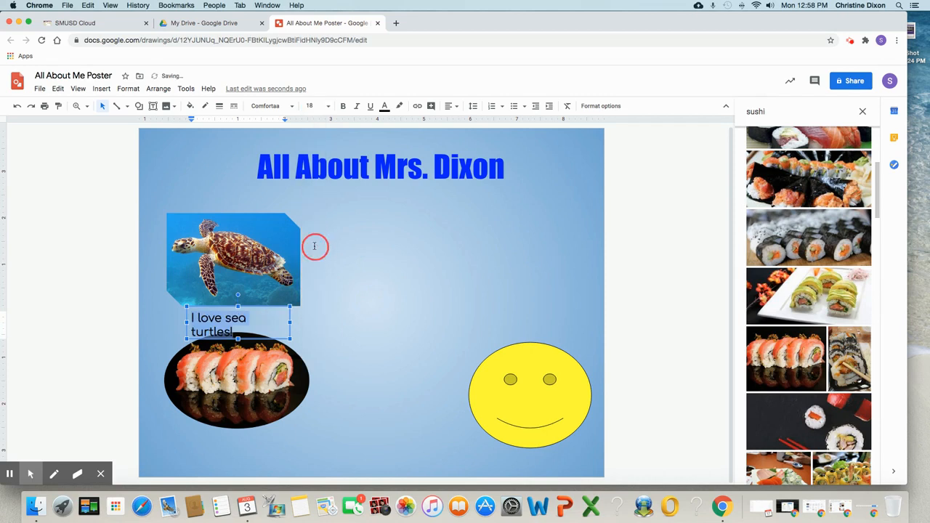
{"action": "left_click_drag", "start_coordinate": [292, 322], "coordinate": [305, 323]}
Step: Color the turtle caption red, and close the web image search
{"action": "left_click", "coordinate": [384, 106]}
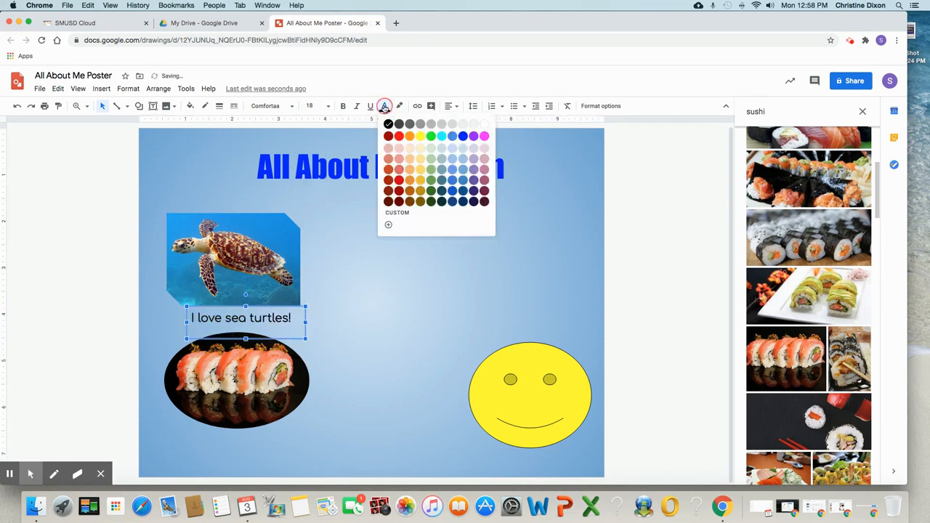
{"action": "left_click", "coordinate": [399, 136]}
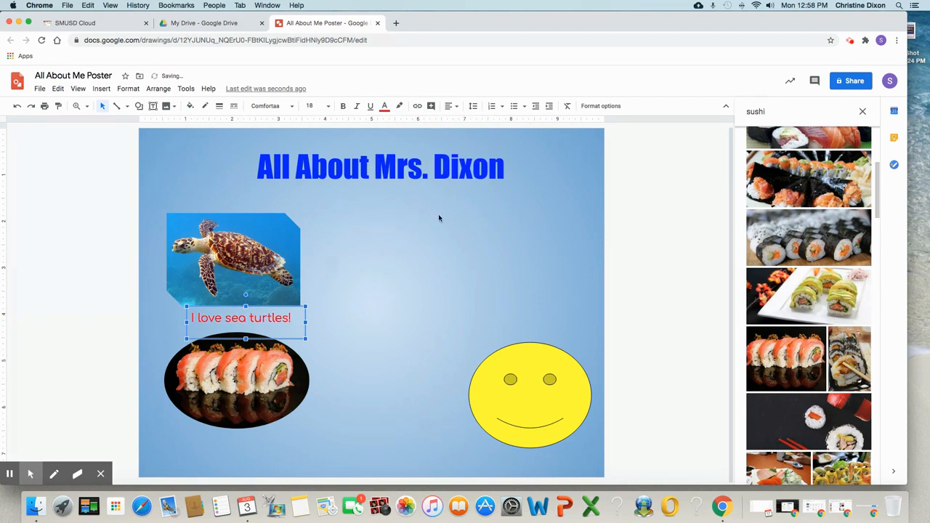
{"action": "left_click", "coordinate": [382, 306]}
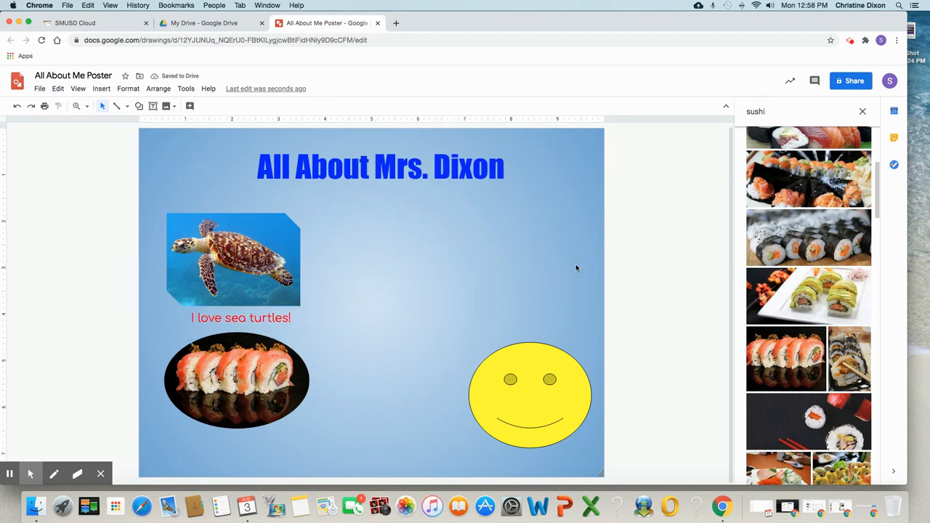
{"action": "left_click", "coordinate": [863, 111]}
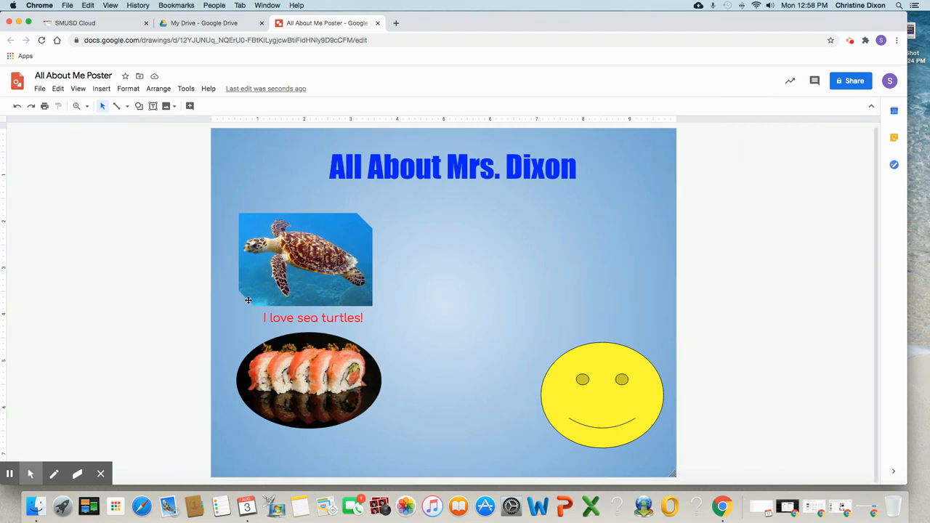